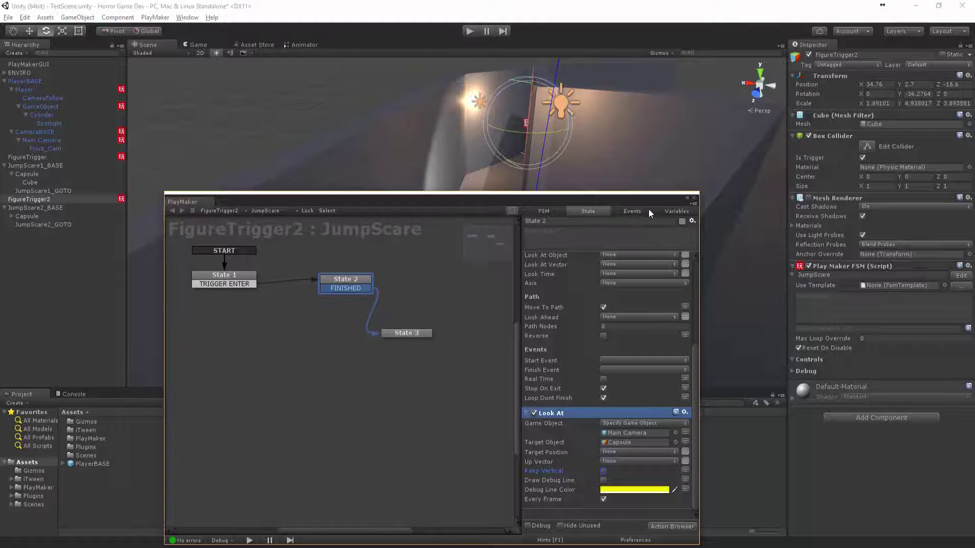
Step: Playtest the scene by walking down the corridor to the jump scare, and check the running state of FigureTrigger2's JumpScare FSM
left_click(693, 199)
left_click(465, 32)
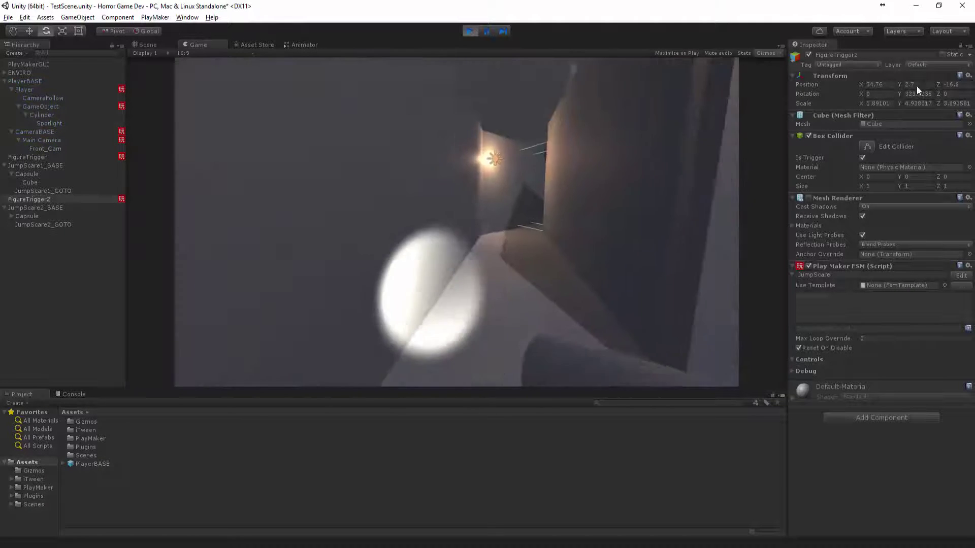
key("w")
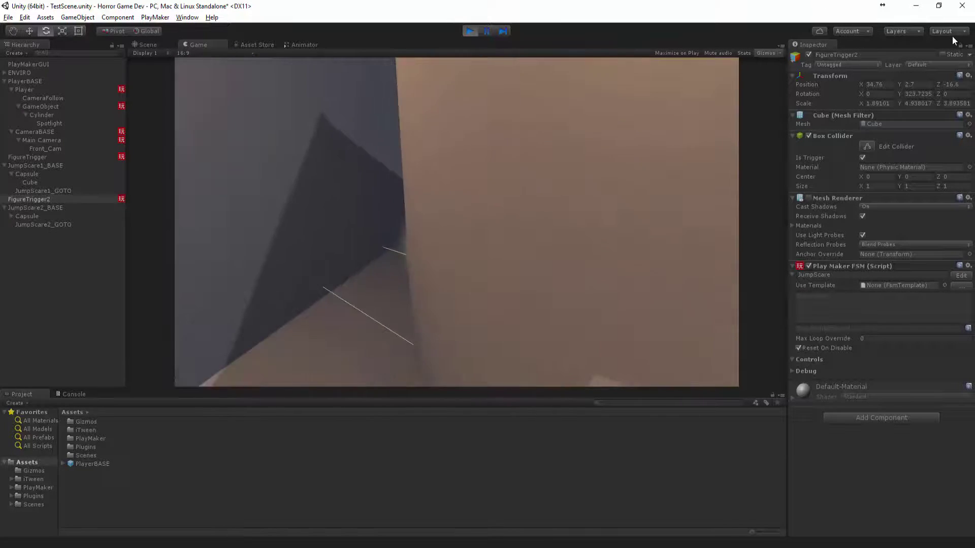
key("w")
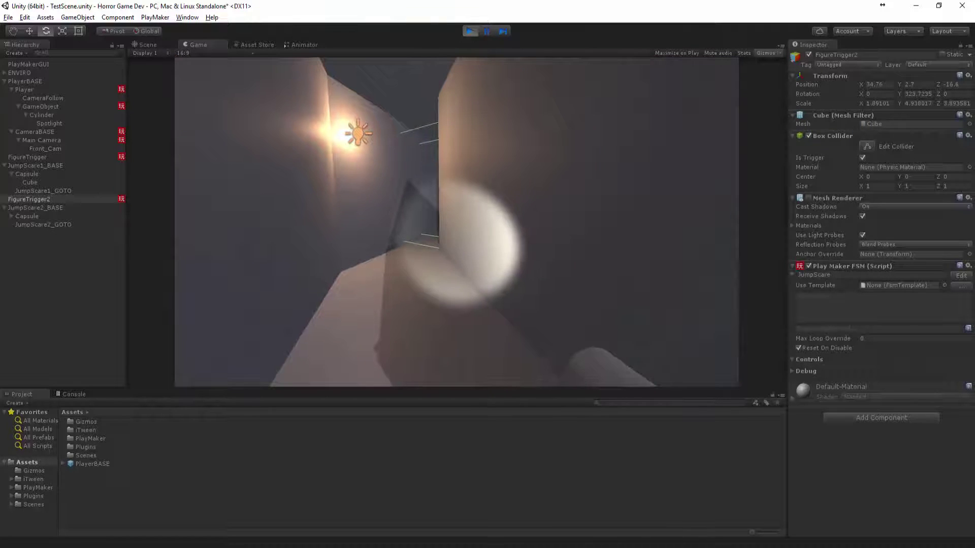
left_click(958, 277)
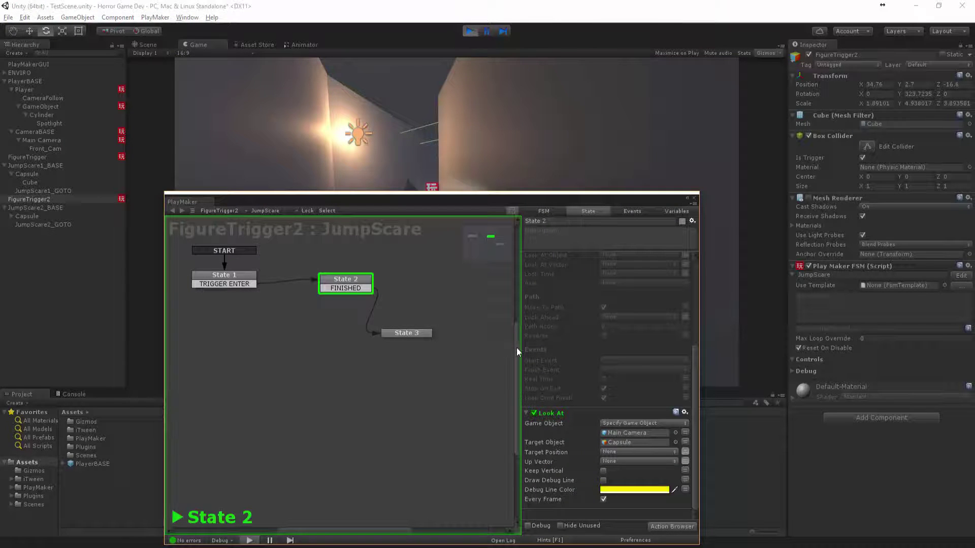
left_click(470, 30)
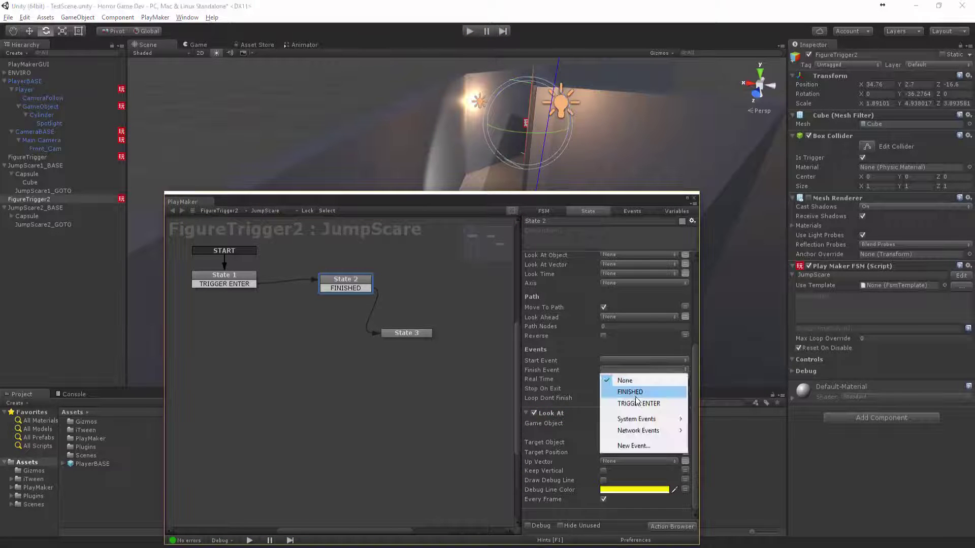
Step: Run the game again and walk into the jump scare area to watch how the camera behaves
left_click(693, 198)
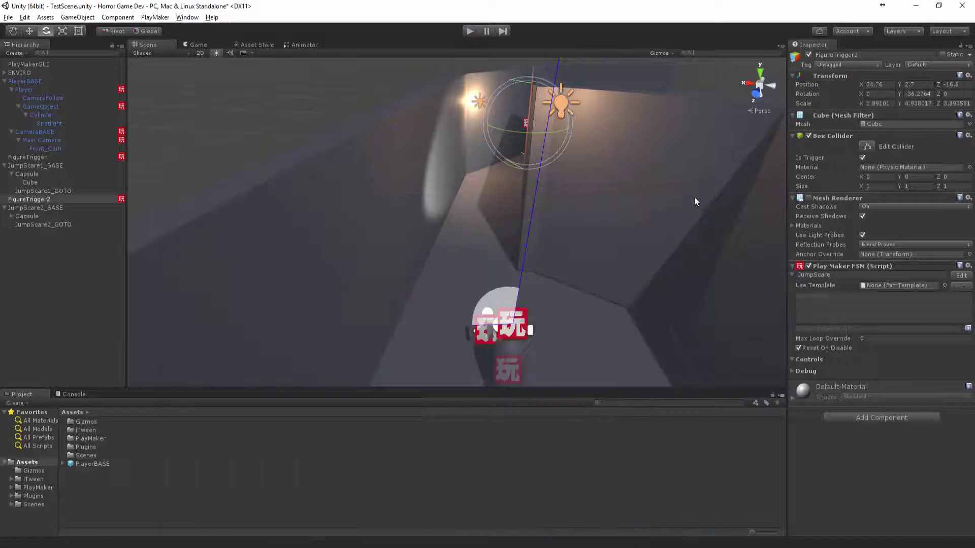
left_click(470, 31)
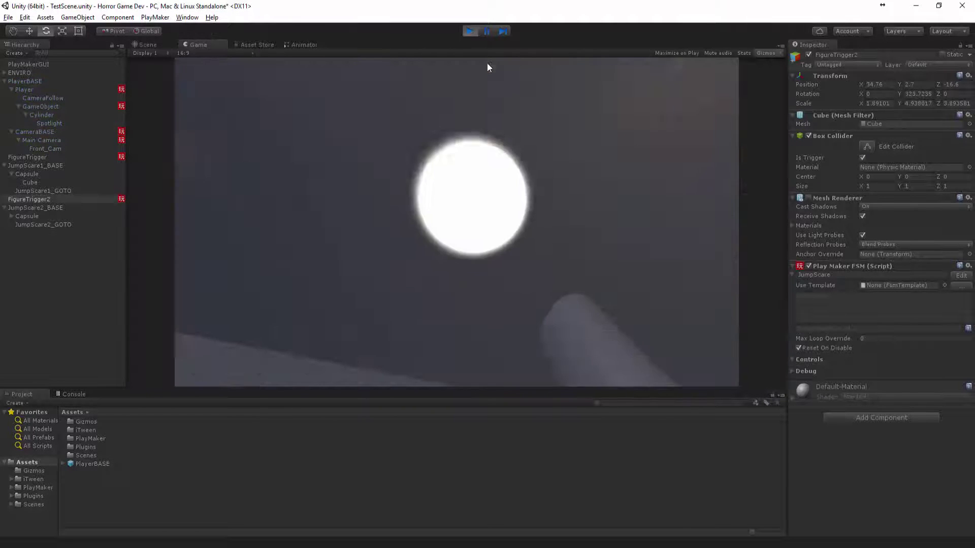
key("w")
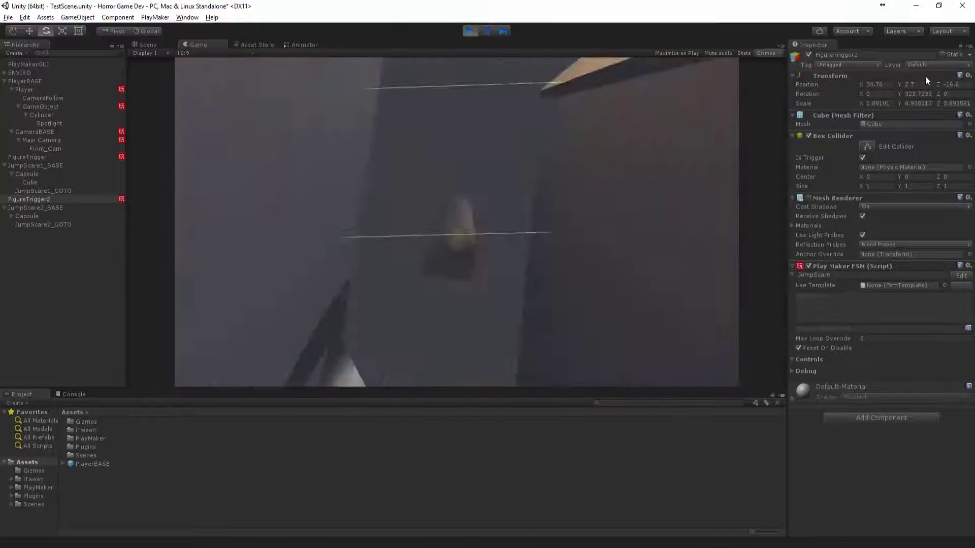
left_click(470, 31)
Step: Add a Wait action to State 2 of FigureTrigger2's JumpScare FSM
left_click(960, 276)
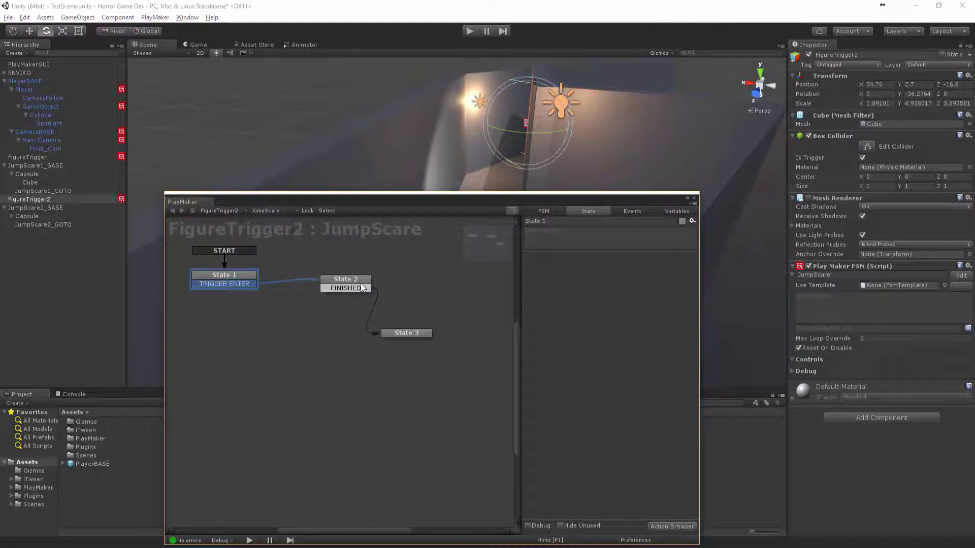
scroll(552, 399, "down", 5)
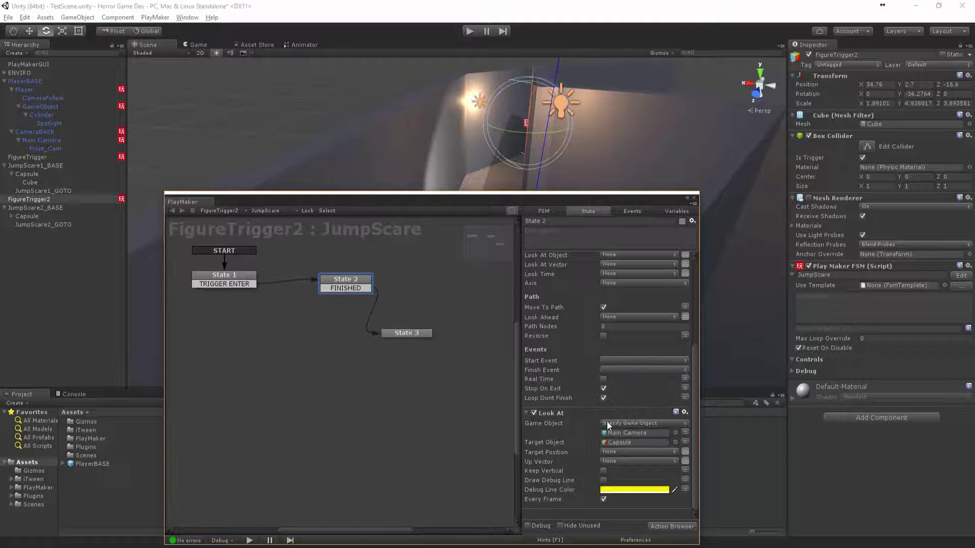
left_click(671, 530)
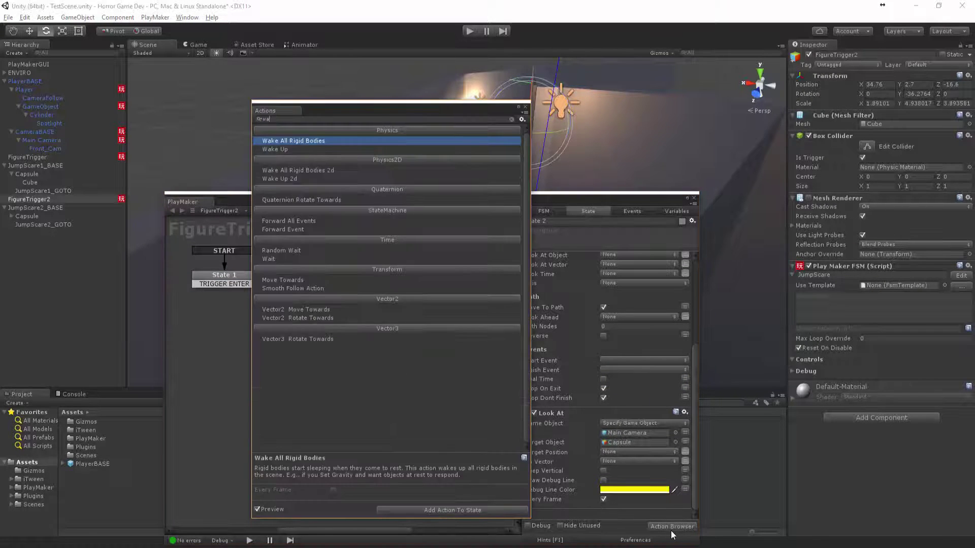
type("wait")
key("Down")
key("Return")
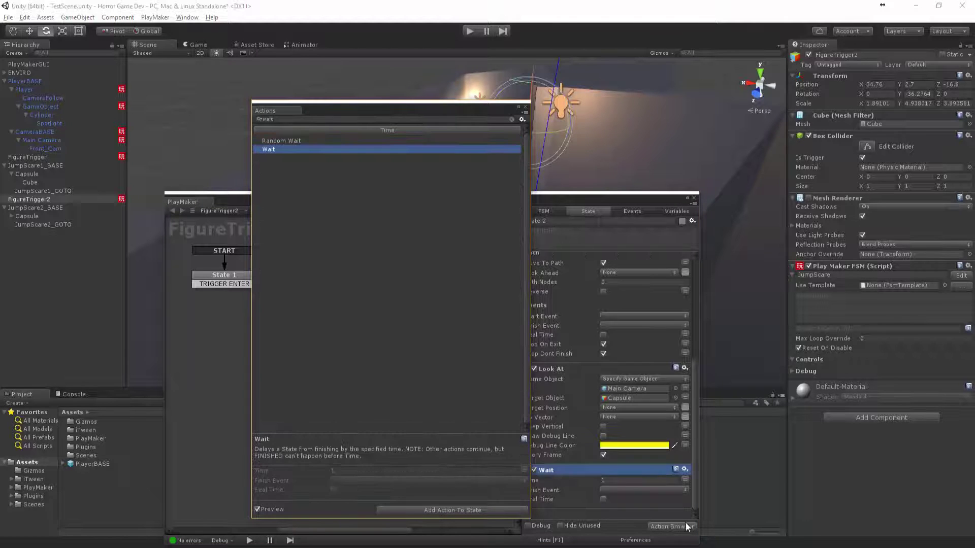
Step: Set the Wait action's time to 2 and its finish event to FINISHED
left_click(613, 480)
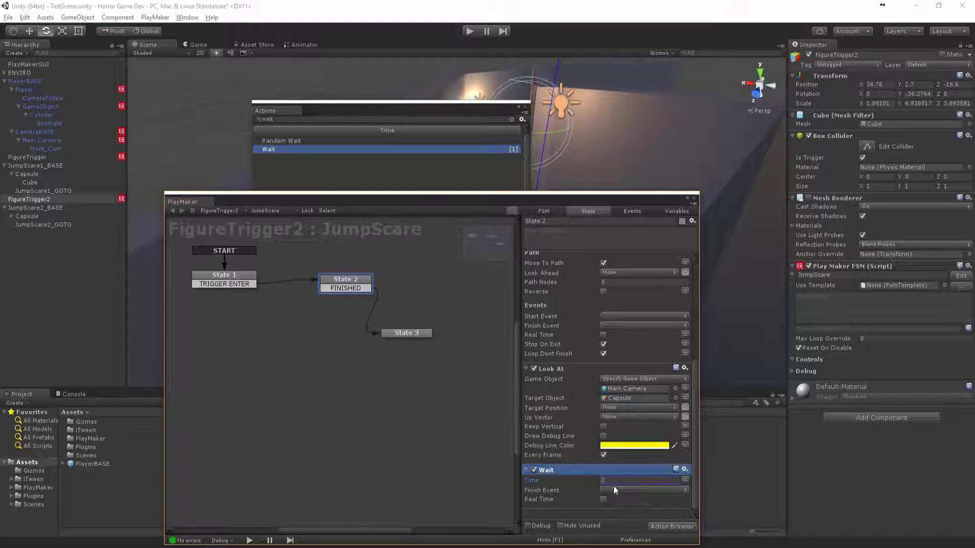
left_click(612, 490)
left_click(630, 432)
left_click(693, 198)
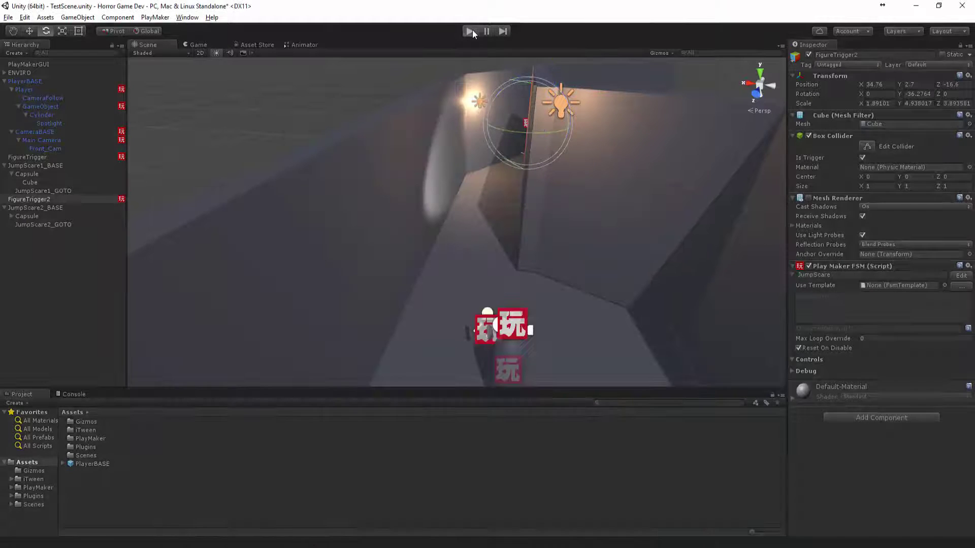
Step: Playtest the second jump scare with the added Wait, moving the player forward and back around the trigger
key("ctrl+p")
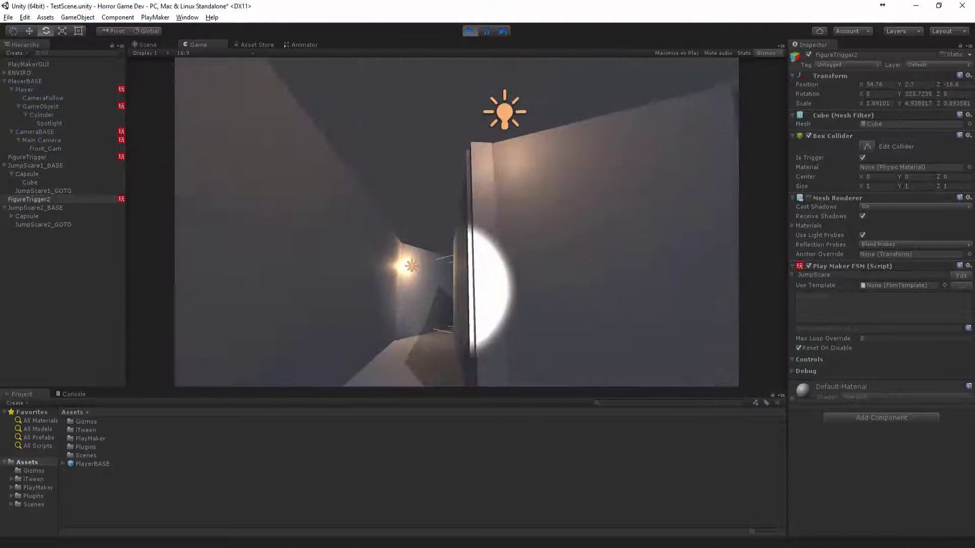
key("w")
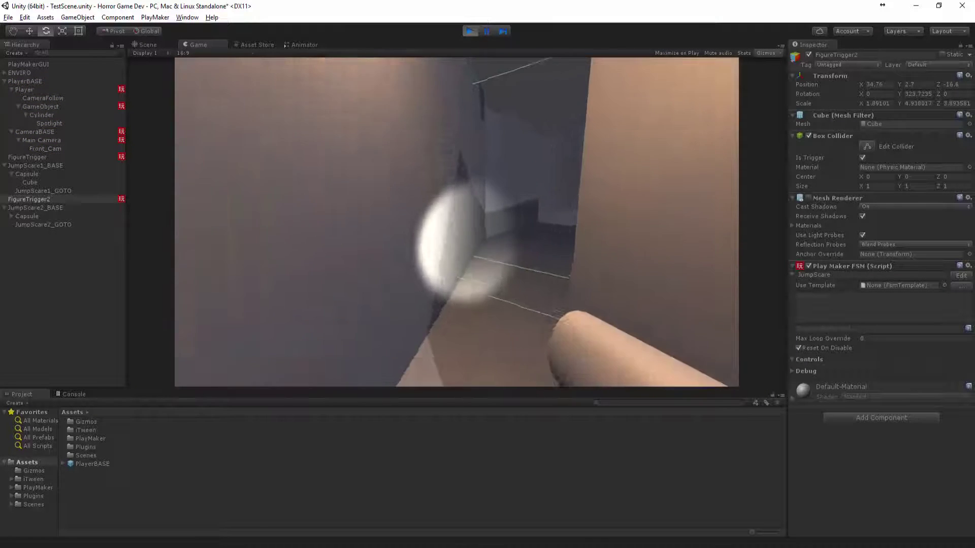
key("s")
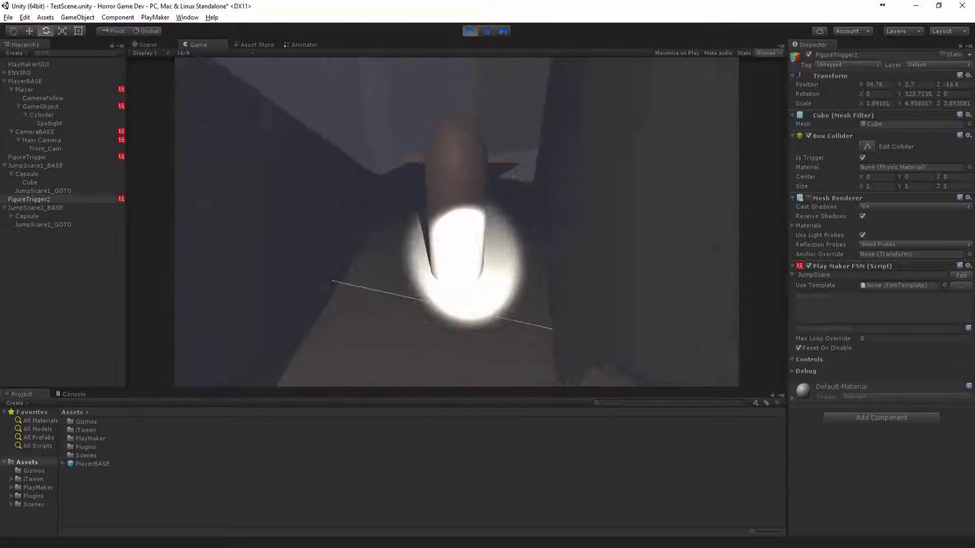
key("w")
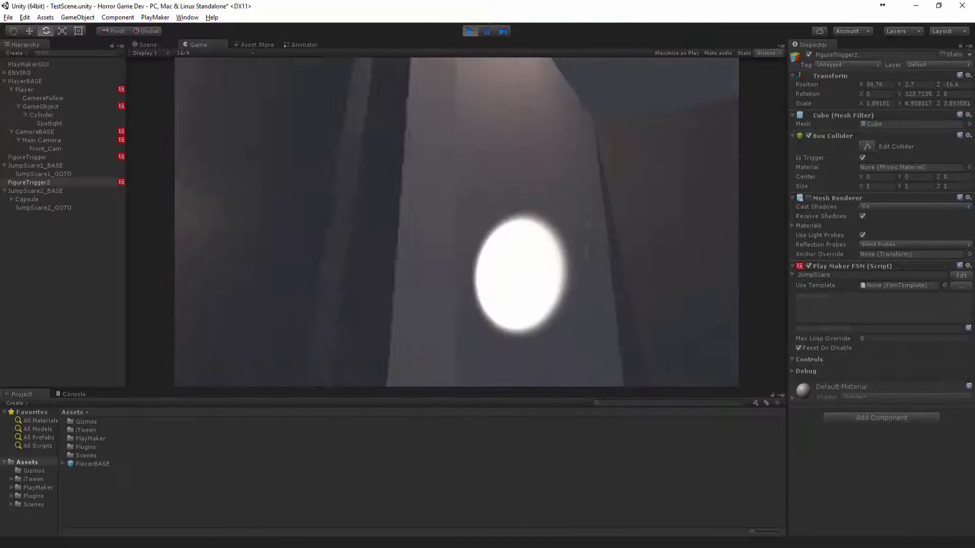
left_click(470, 31)
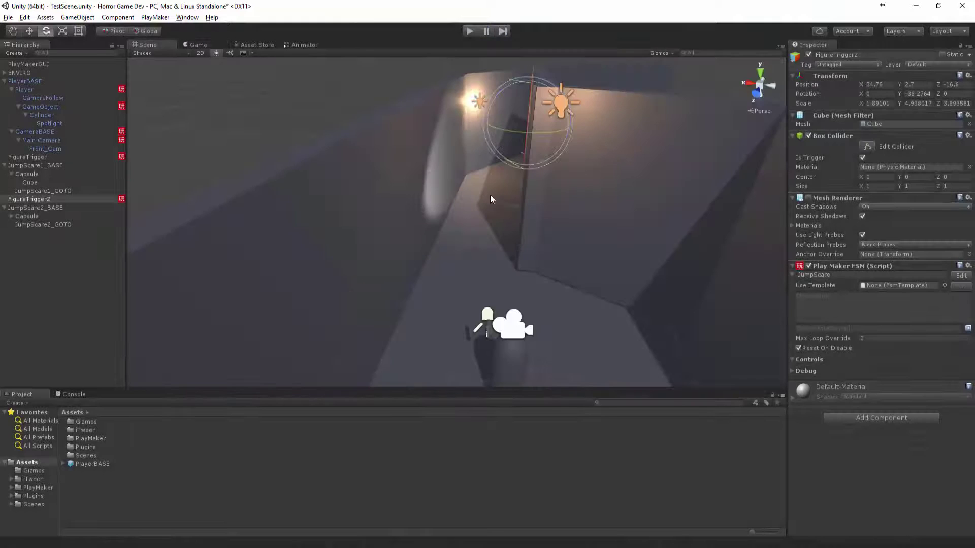
Step: Inspect the FigureTrigger2 area up close and playtest the level past the jump scare into the open area beyond
right_click_drag(491, 202, 565, 92)
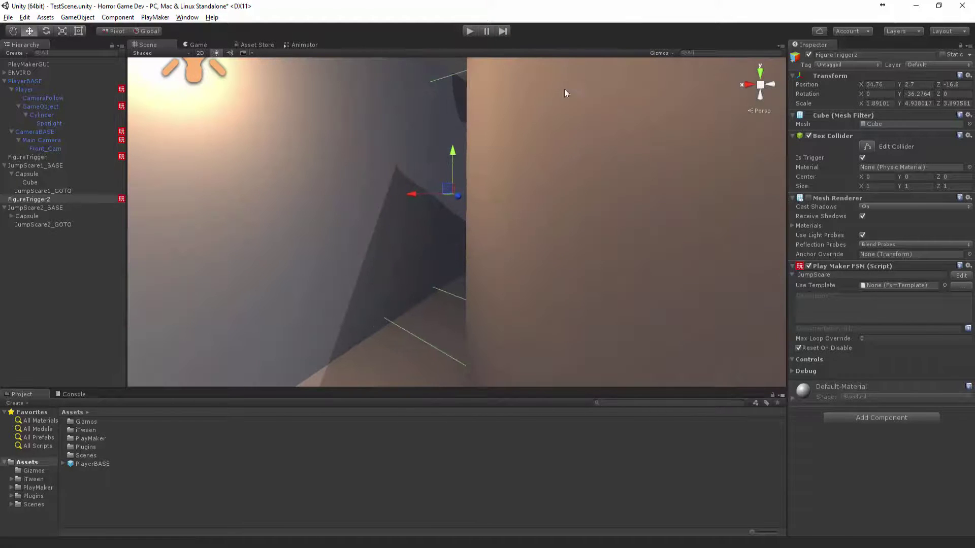
left_click(465, 30)
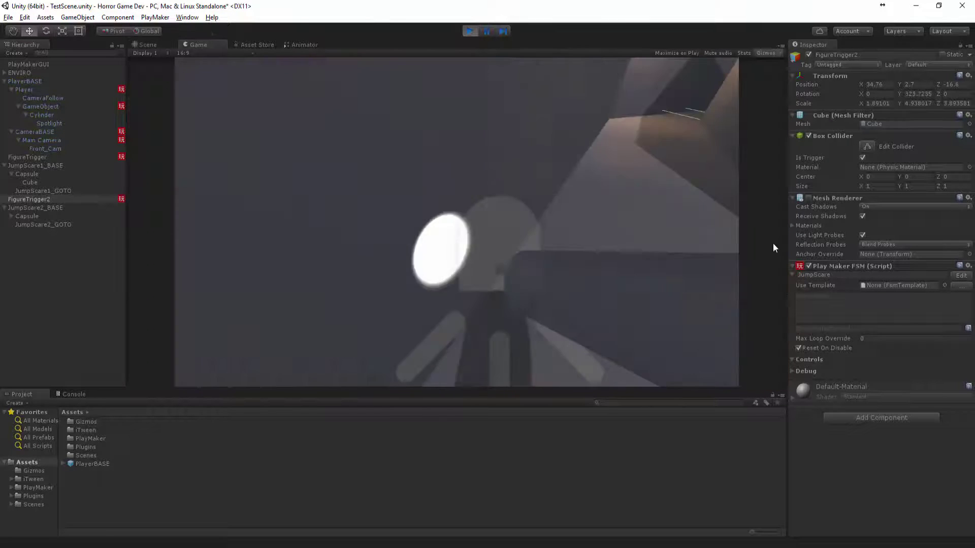
key("w")
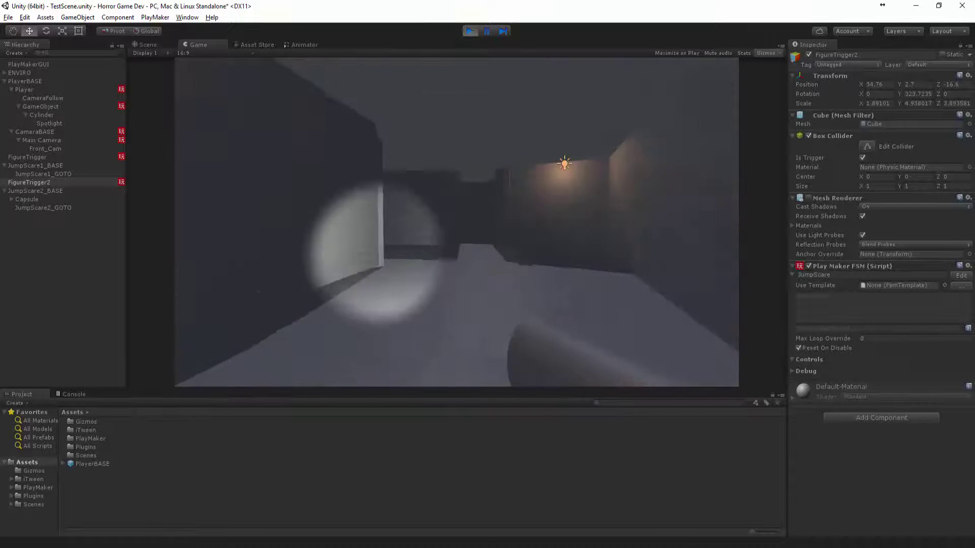
left_click(470, 31)
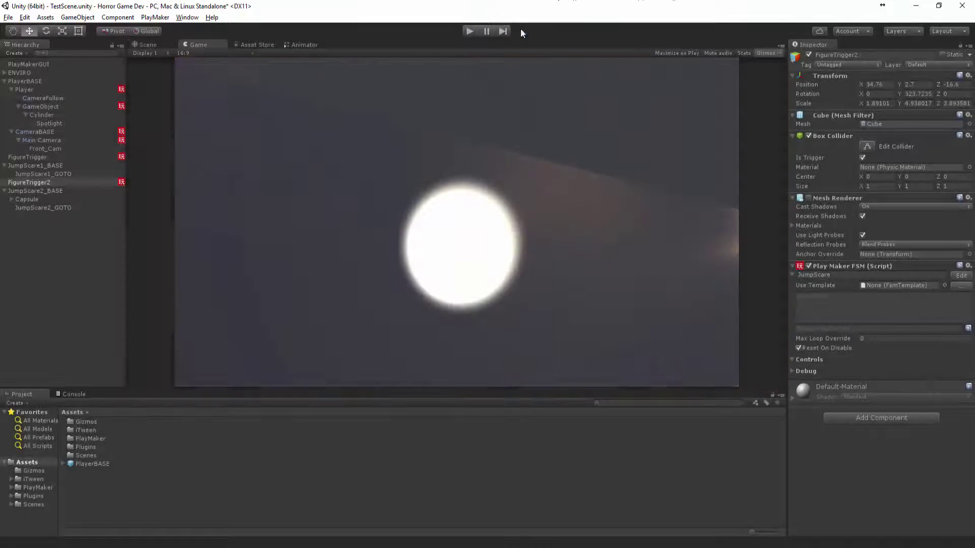
Step: Duplicate the orange area light into the small walled room at about X 17.85, Z 21.3, and make the copy red with intensity 1.38
right_click_drag(502, 241, 925, 348)
right_click_drag(457, 345, 538, 223)
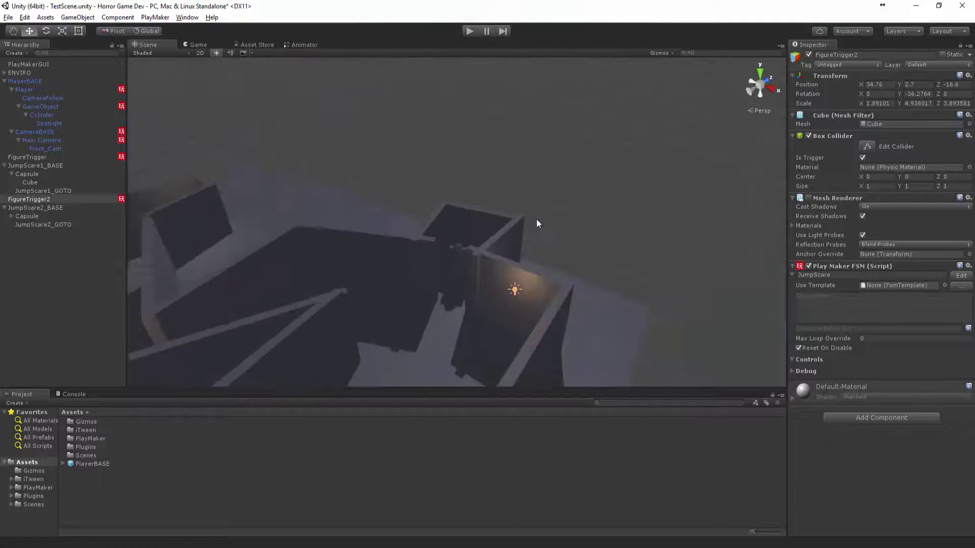
left_click(506, 281)
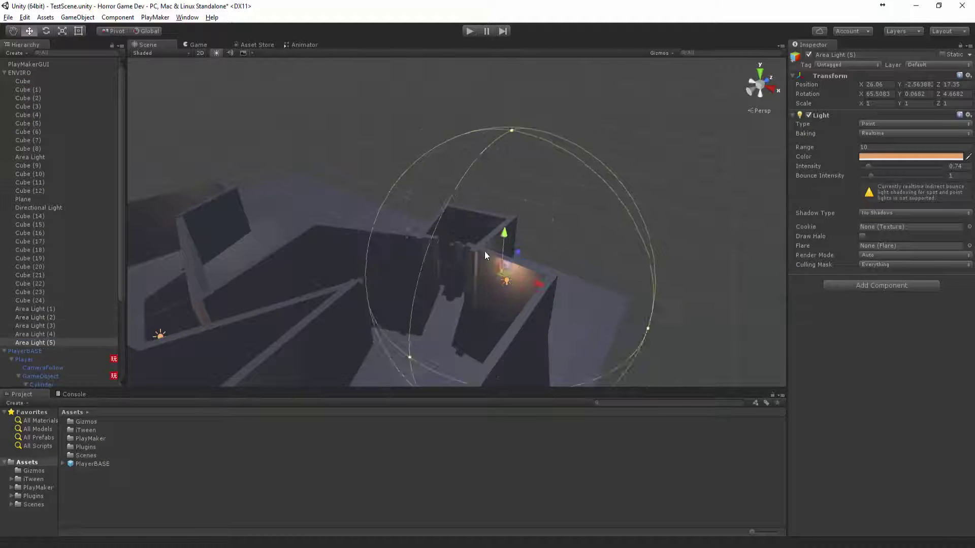
left_click_drag(449, 177, 449, 173)
scroll(456, 205, "up", 8)
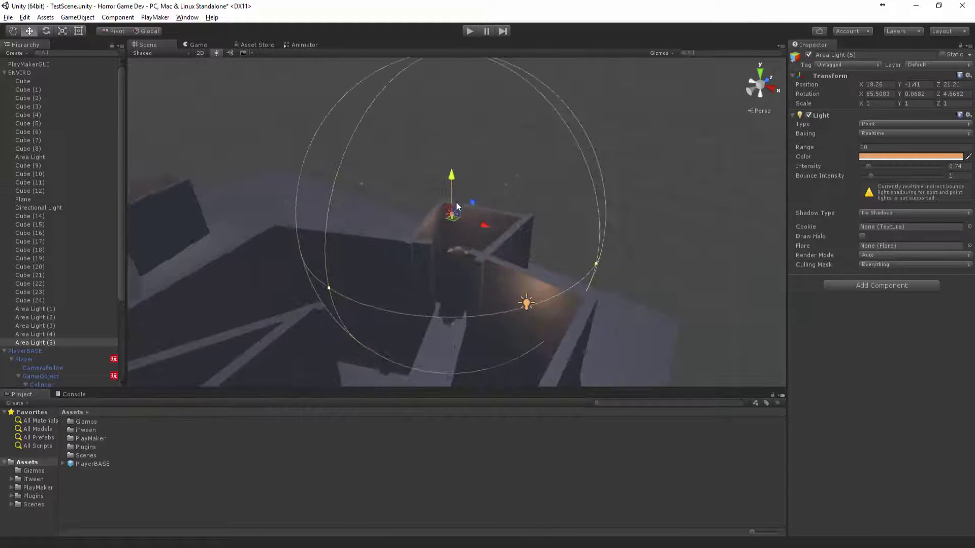
left_click(875, 157)
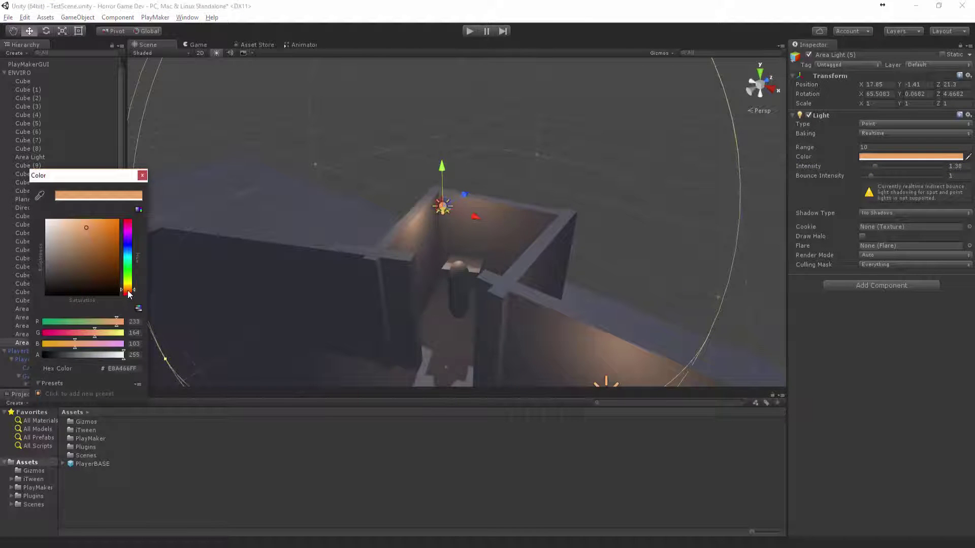
left_click(142, 175)
Step: Playtest the level by walking through it to the room with the red light
key("ctrl+p")
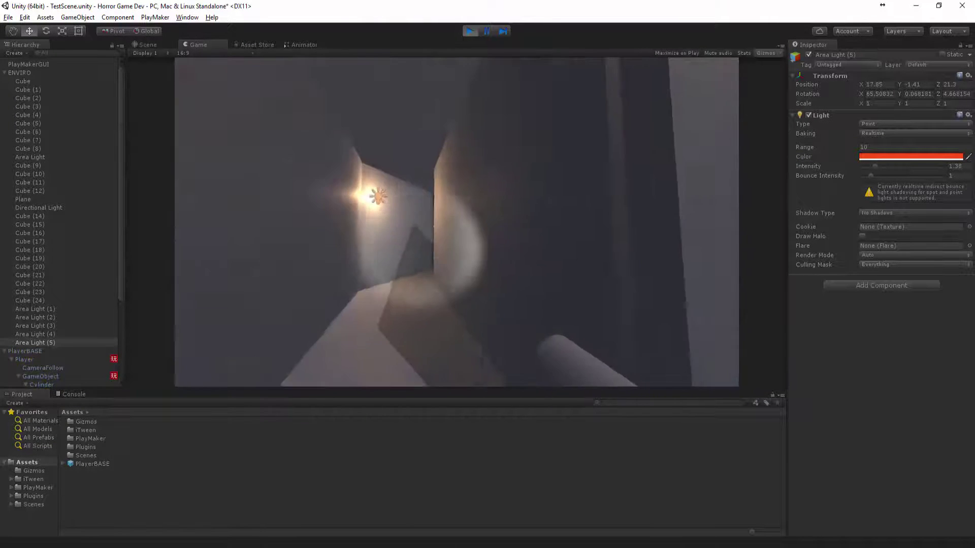
key("w")
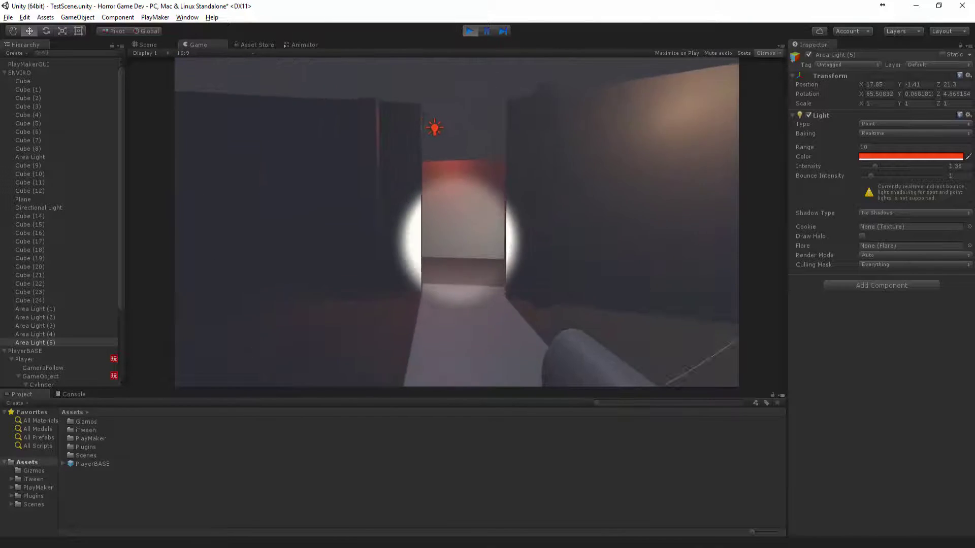
left_click(464, 31)
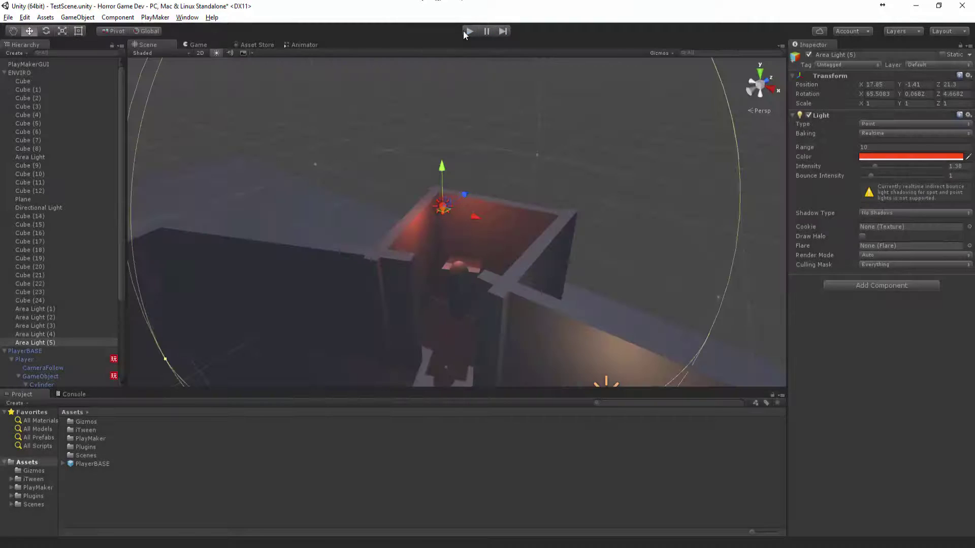
Step: Edit the Player prefab instance's Movement FSM, setting the Get Axis Vector multiplier in the Movement state to 5
left_click(19, 83)
left_click(23, 89)
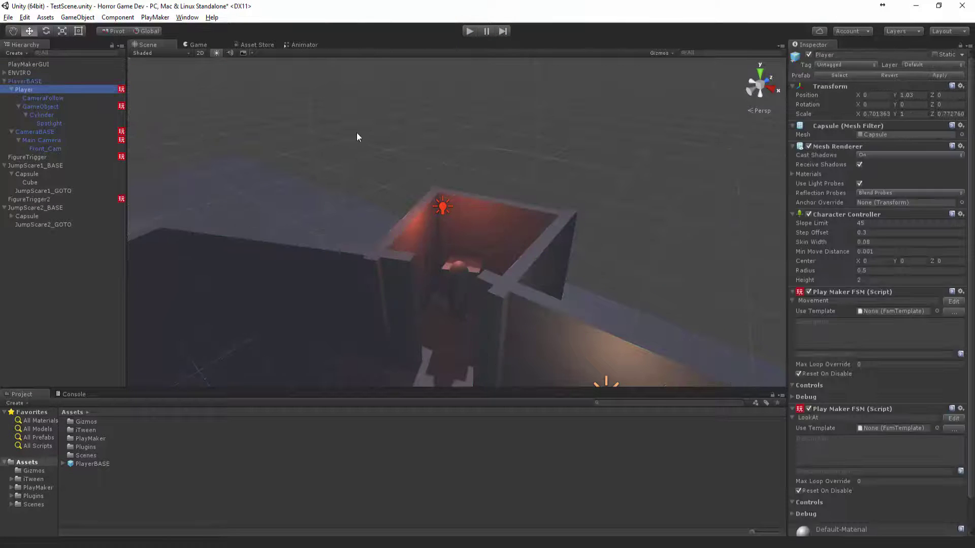
left_click(953, 301)
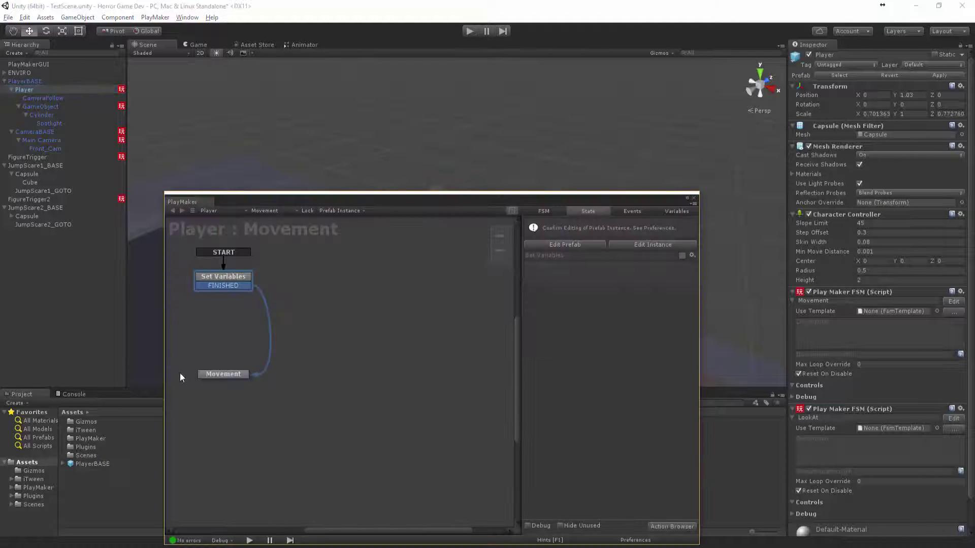
left_click(223, 374)
left_click(655, 248)
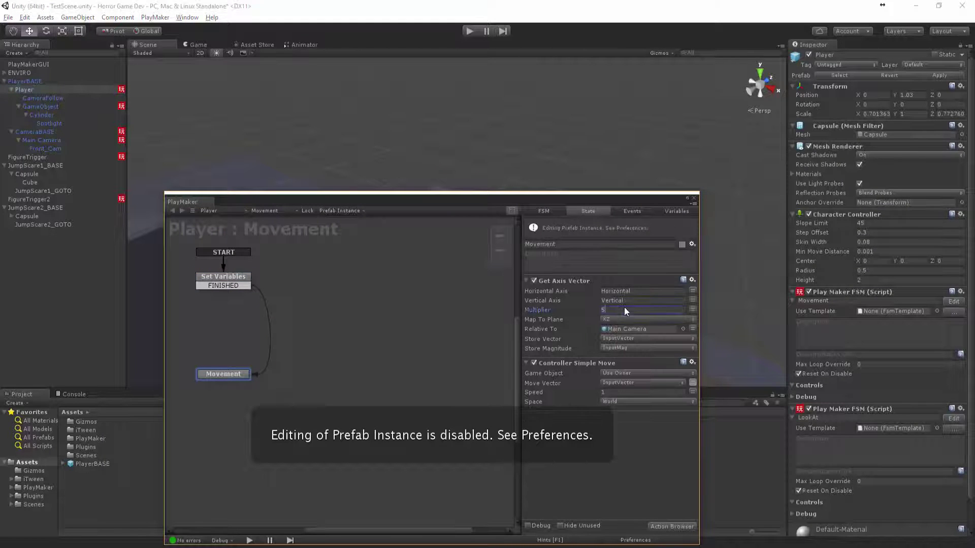
left_click(693, 199)
Step: Playtest the level at the new movement speed, walking through the corridors and past the first jump scare
left_click(468, 31)
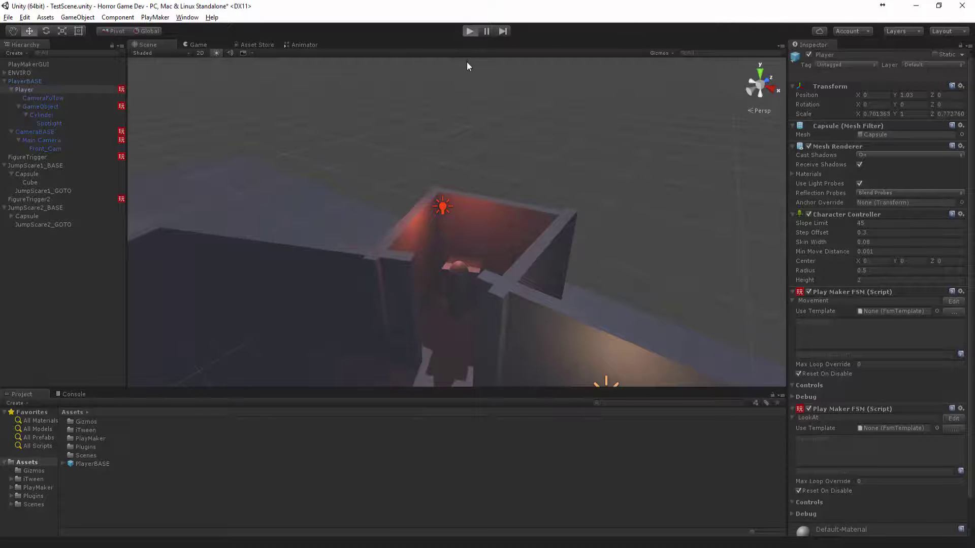
key("w")
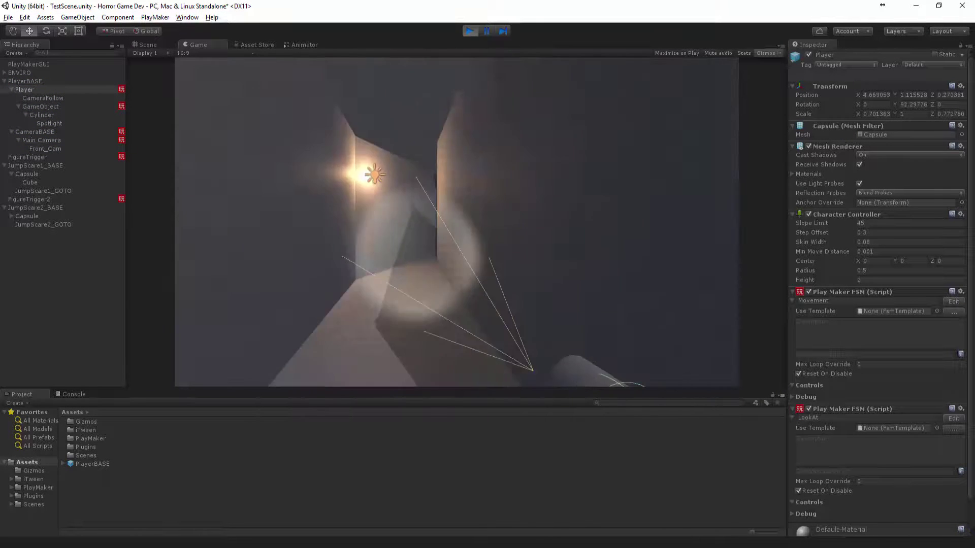
key("w")
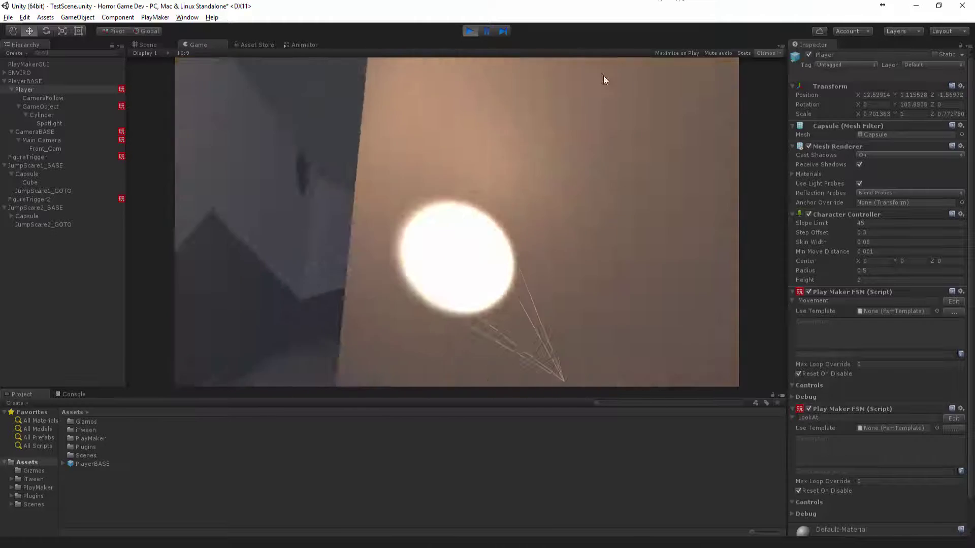
key("w")
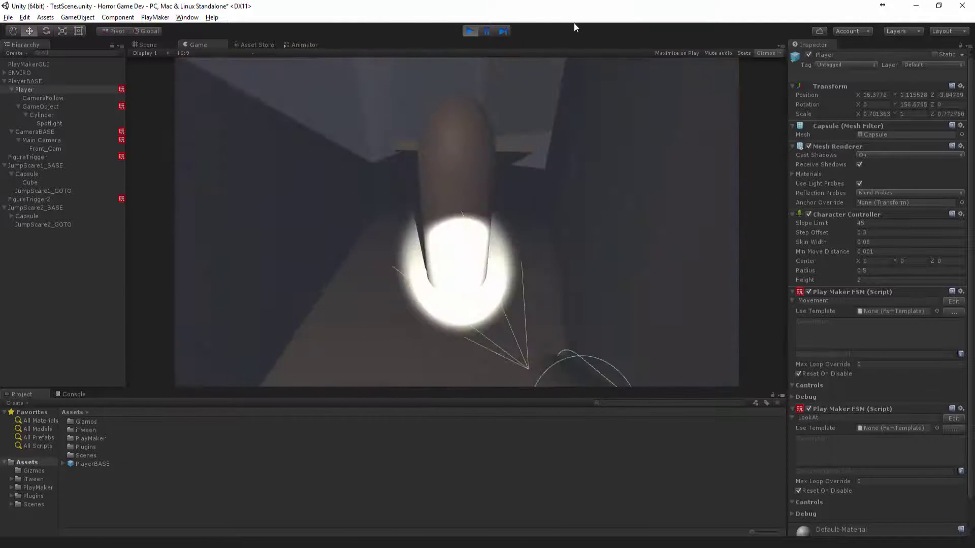
key("w")
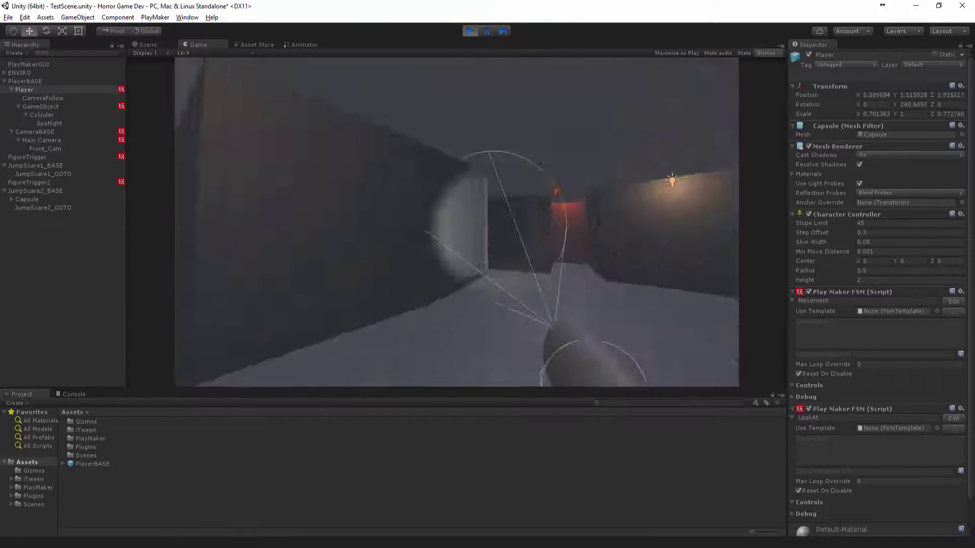
key("w")
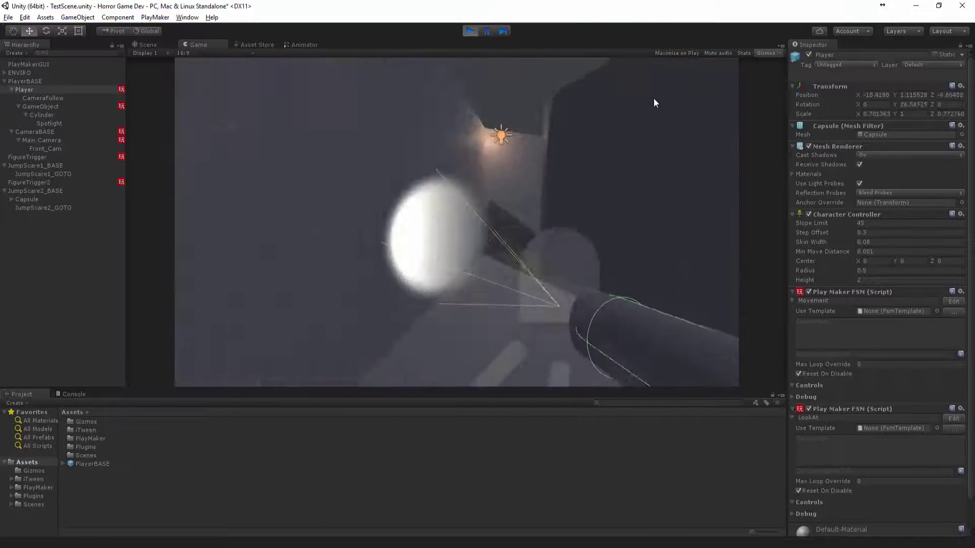
key("w")
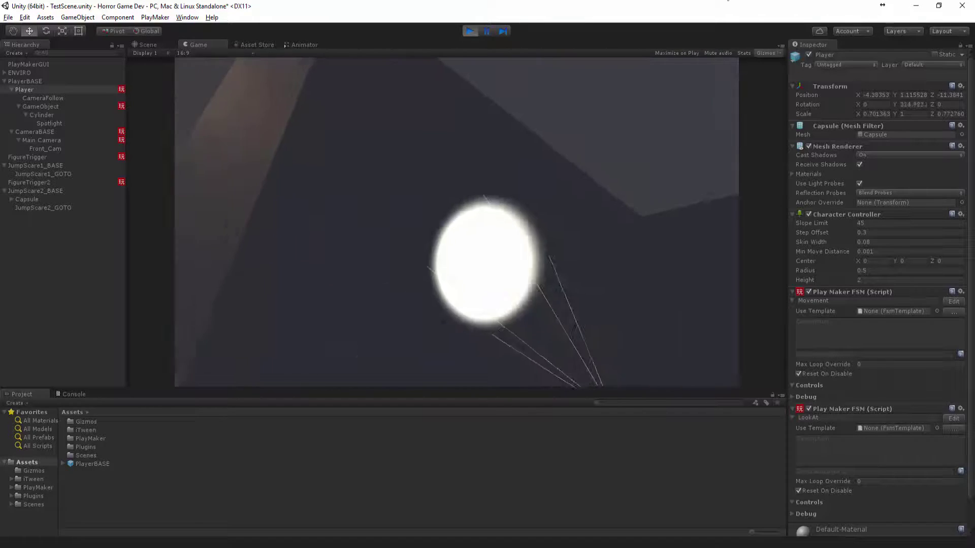
left_click(470, 31)
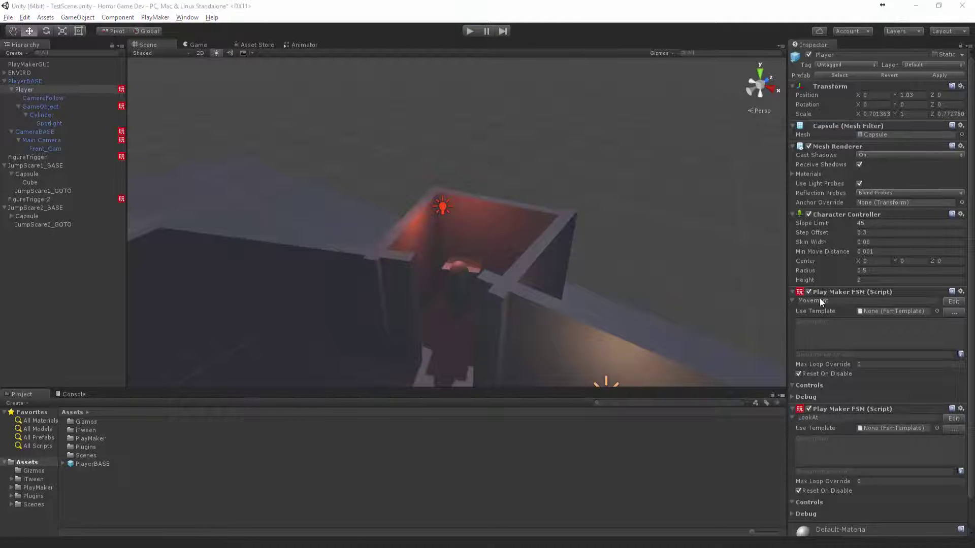
Step: Add a PlayMaker FSM to the Capsule under JumpScare2_BASE, the figure raised above the corridor
left_click_drag(557, 251, 386, 269, "alt")
middle_click_drag(386, 269, 449, 274)
key("f")
left_click(347, 235)
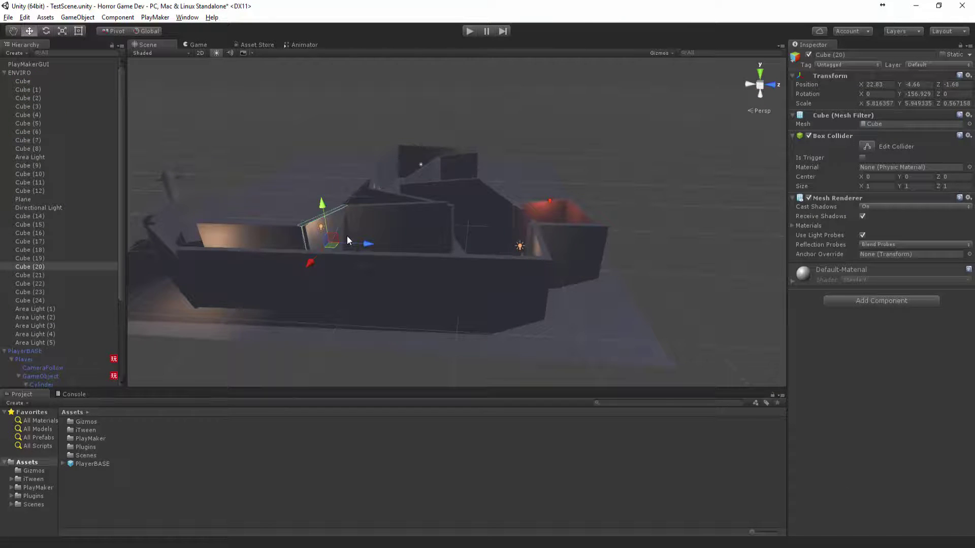
key("f")
left_click_drag(387, 238, 509, 139, "alt")
left_click(508, 139)
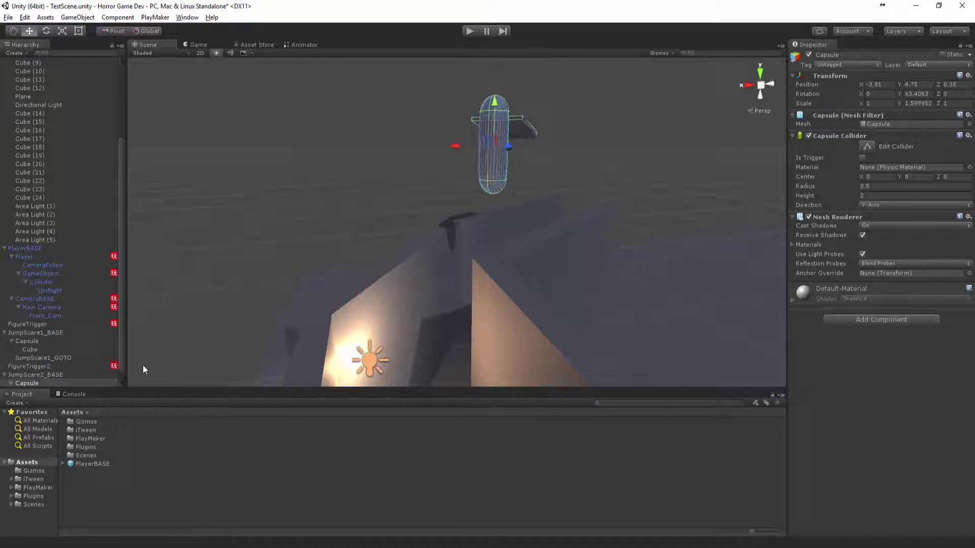
left_click(154, 17)
left_click(148, 29)
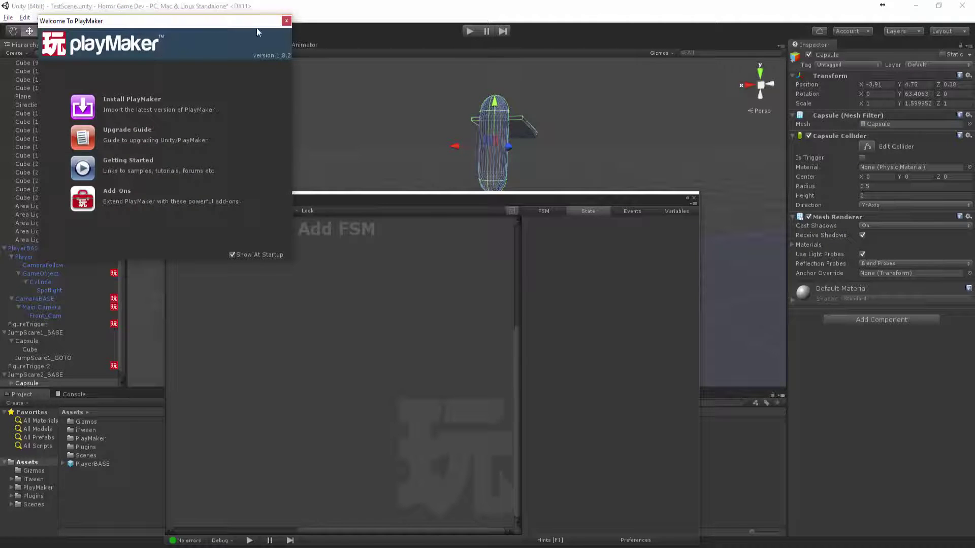
left_click(285, 21)
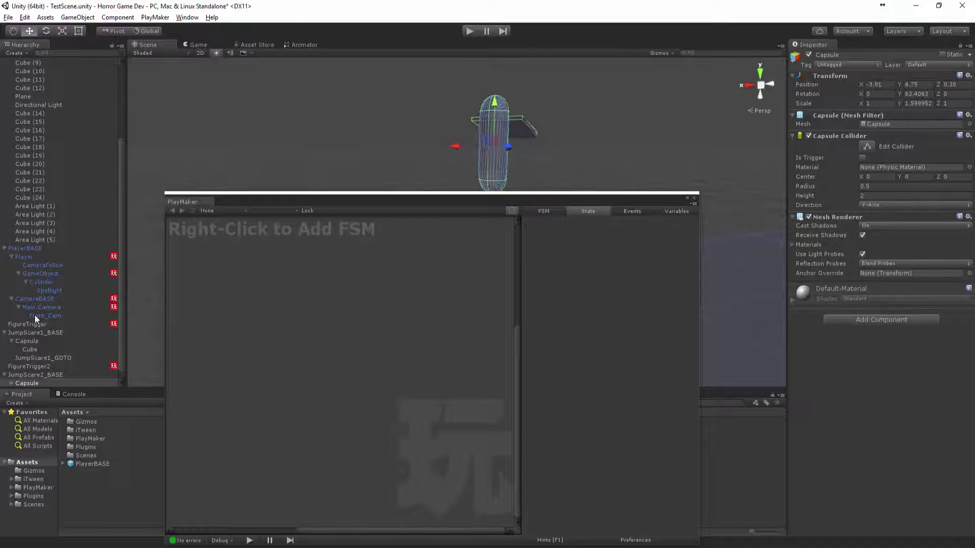
left_click(28, 383)
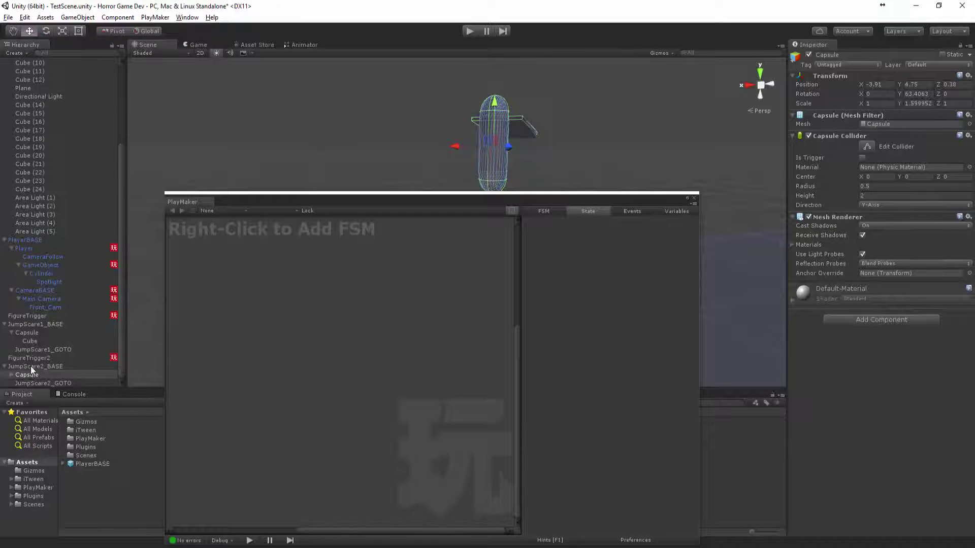
right_click(309, 245)
left_click(356, 250)
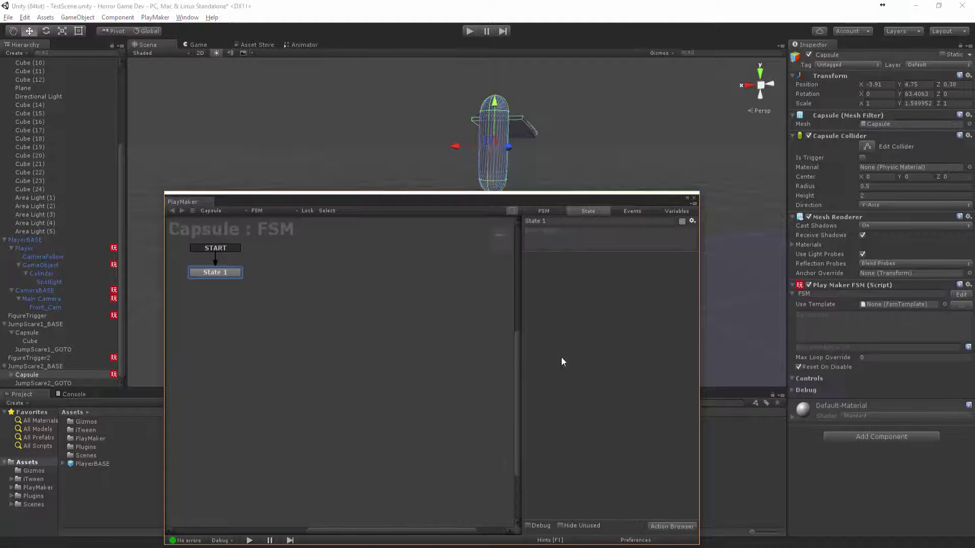
Step: Search PlayMaker's available actions for "nav", clear the search and look through the action categories
left_click(671, 527)
type("nav")
key("BackSpace")
key("BackSpace")
key("BackSpace")
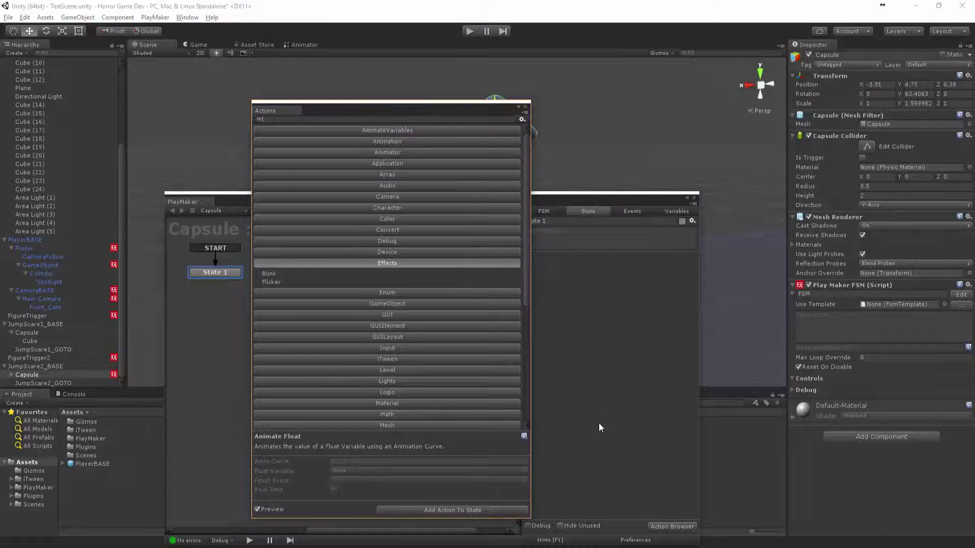
scroll(429, 313, "down", 8)
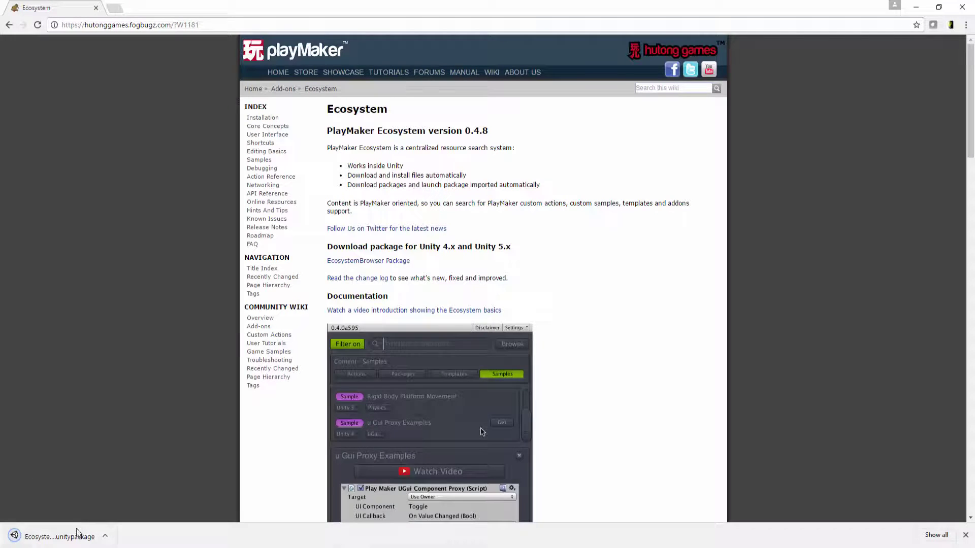
Step: Import the downloaded PlayMaker Ecosystem browser unitypackage into the project's Assets folder with all its contents
left_click_drag(73, 536, 202, 399)
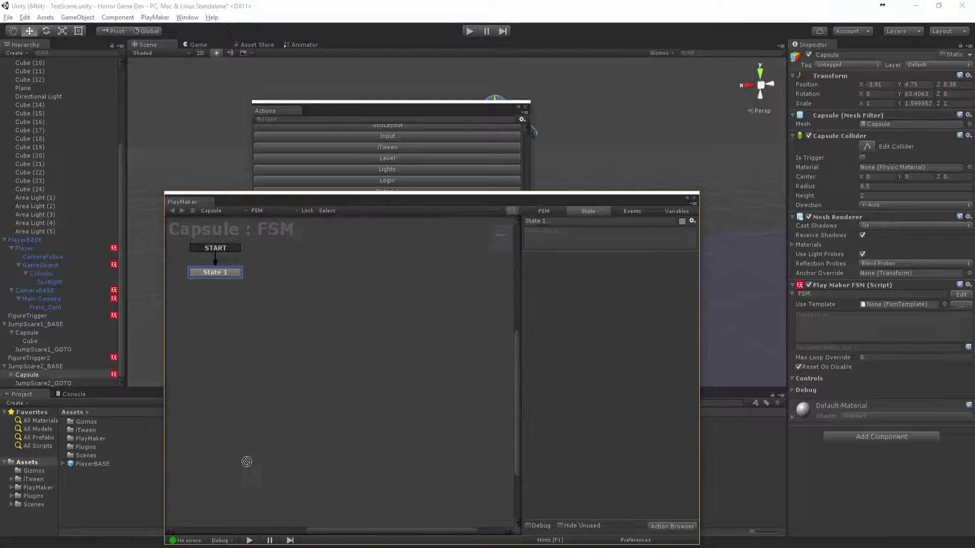
left_click_drag(240, 460, 140, 490)
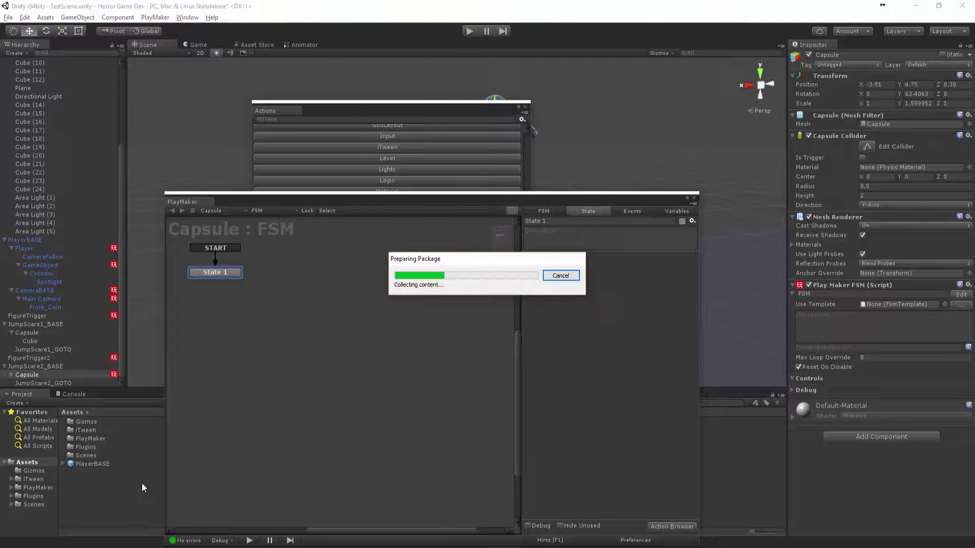
left_click(667, 514)
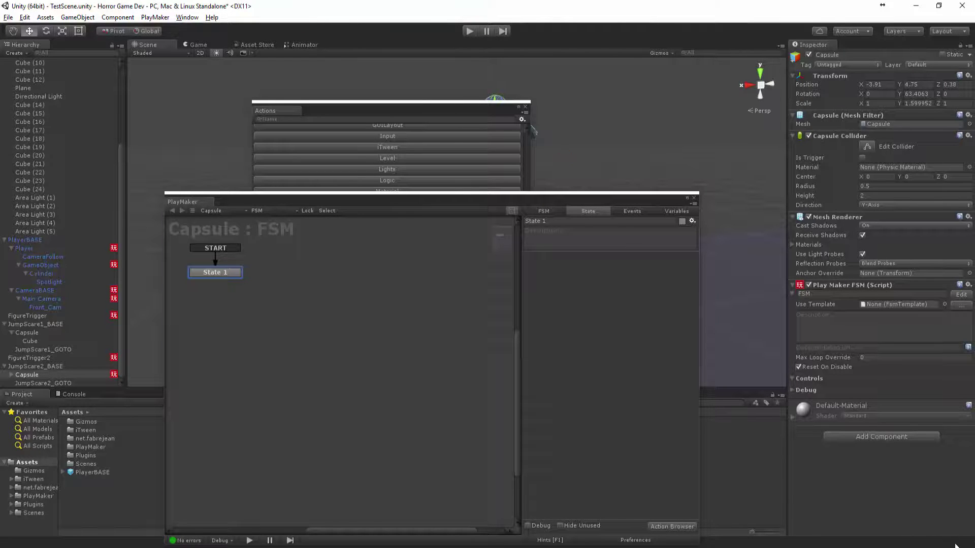
Step: Close the PlayMaker editor and open the Ecosystem browser
left_click(694, 198)
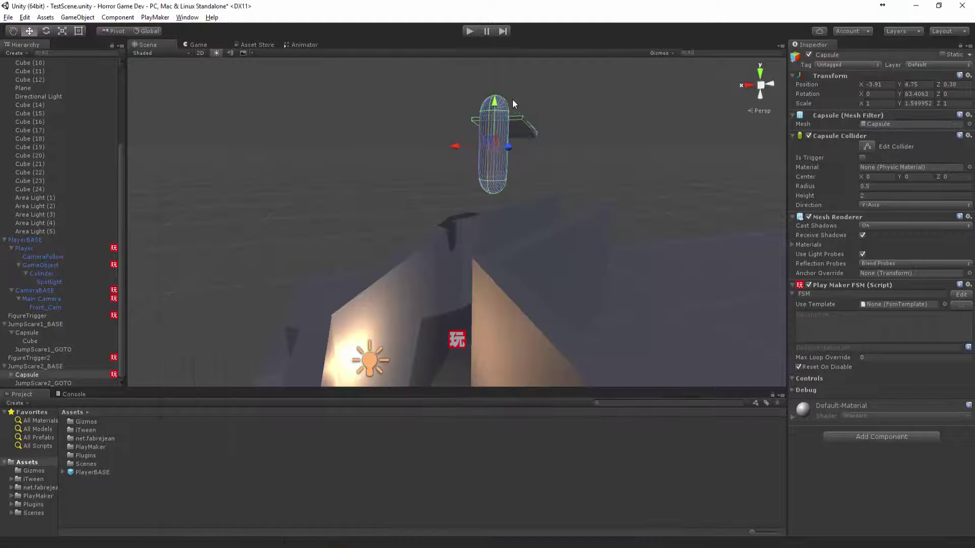
left_click(155, 18)
mouse_move(159, 115)
mouse_move(206, 110)
left_click(160, 112)
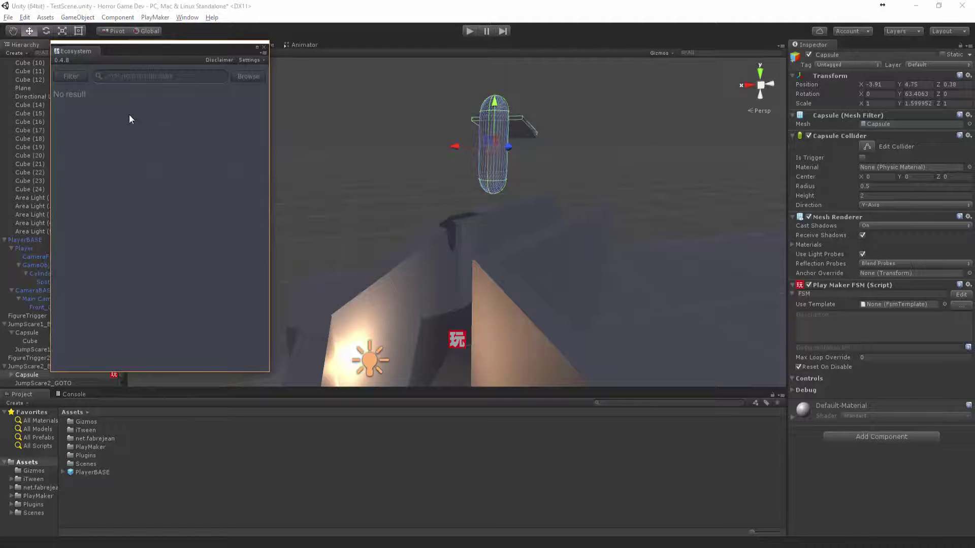
Step: Search the Ecosystem for "nav" and "agent" add-ons
type("navme")
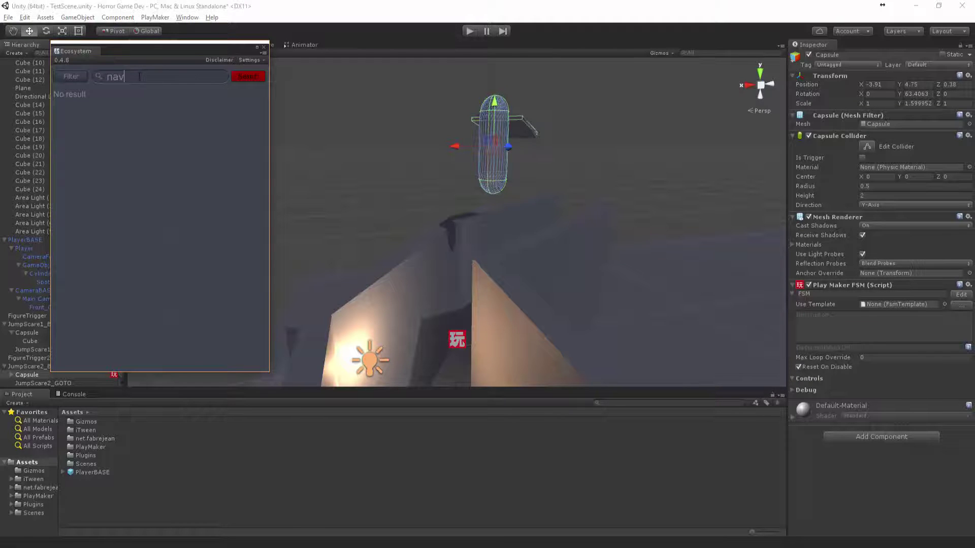
key("BackSpace")
key("BackSpace")
type("agent")
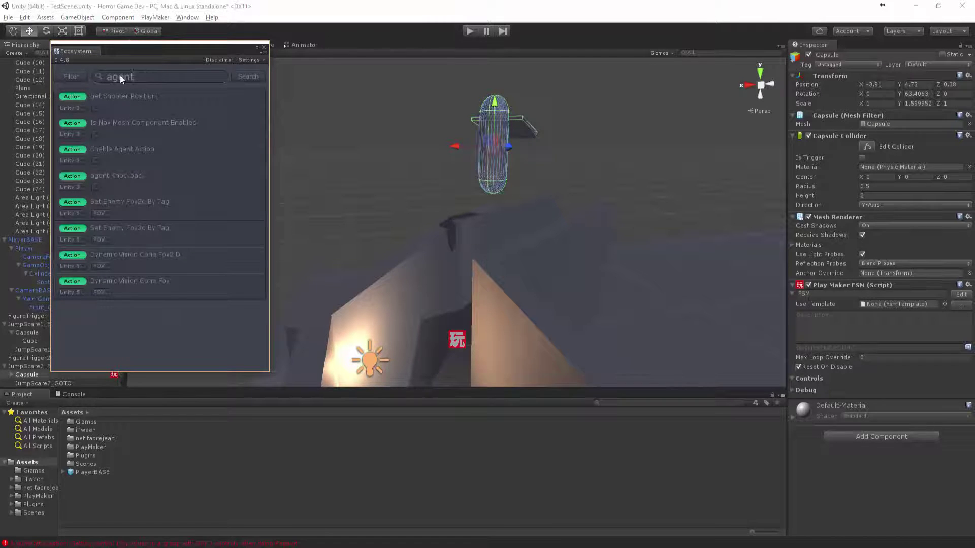
Step: Search the Ecosystem for "package" and look through the listed packages for navigation add-ons
type("package")
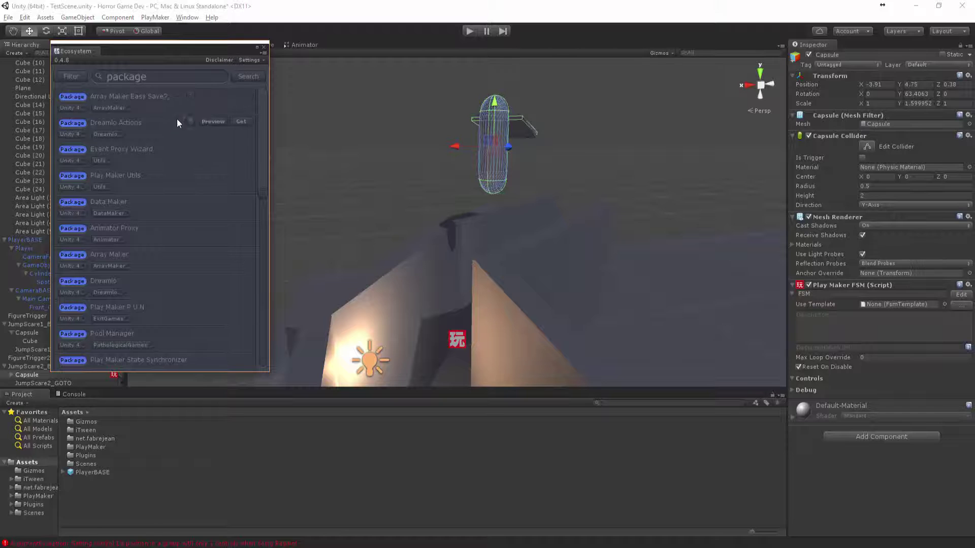
scroll(186, 132, "down", 5)
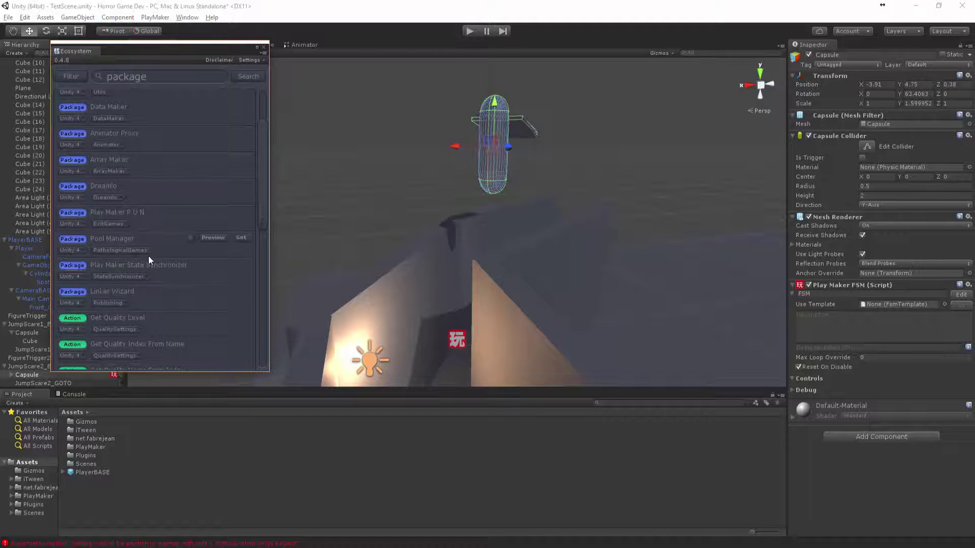
scroll(163, 258, "up", 2)
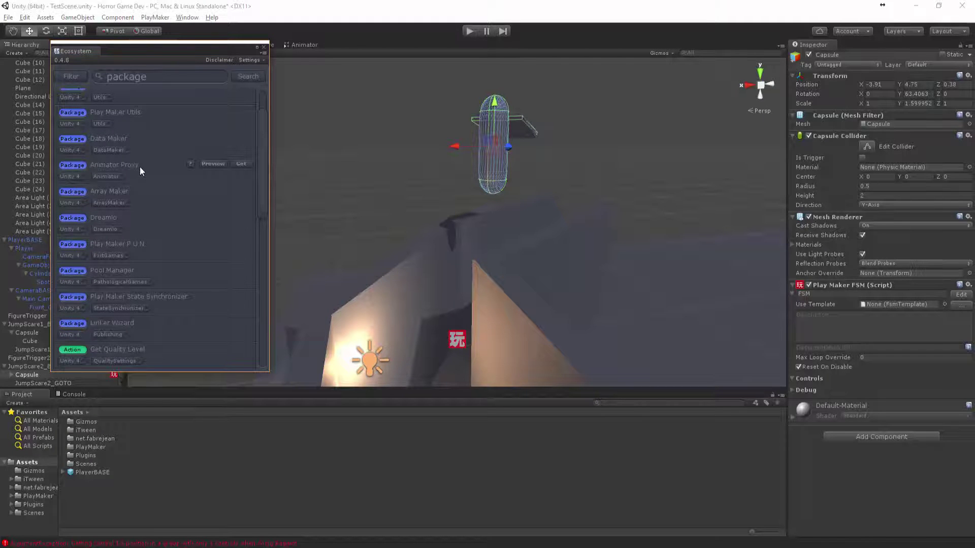
scroll(141, 169, "up", 4)
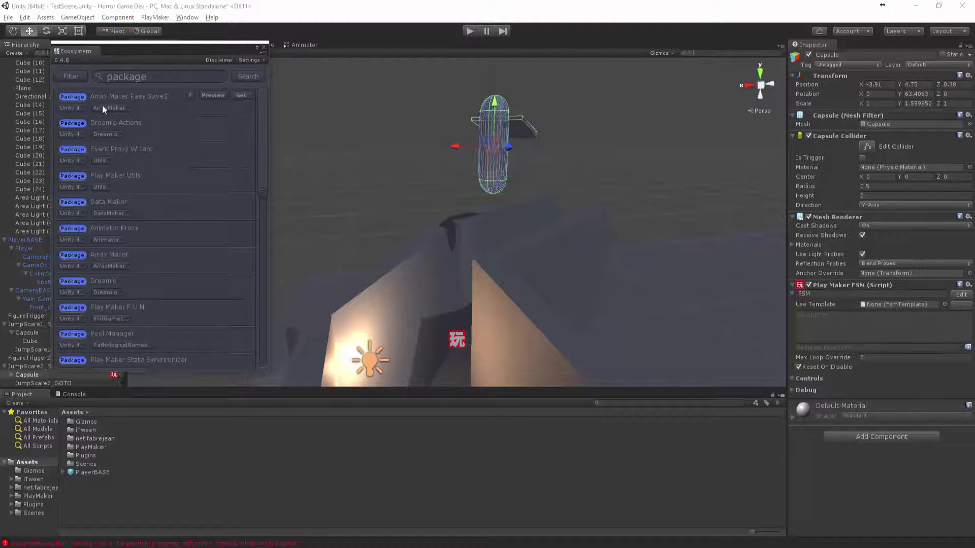
Step: Search the Ecosystem for "path" and look through the listed actions, samples and packages
left_click_drag(169, 70, 61, 72)
type("path")
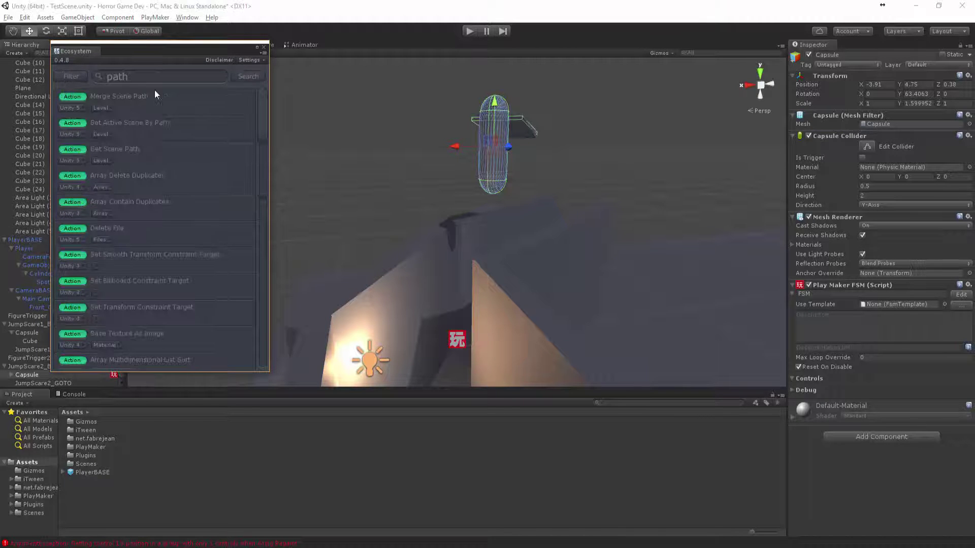
scroll(168, 138, "down", 10)
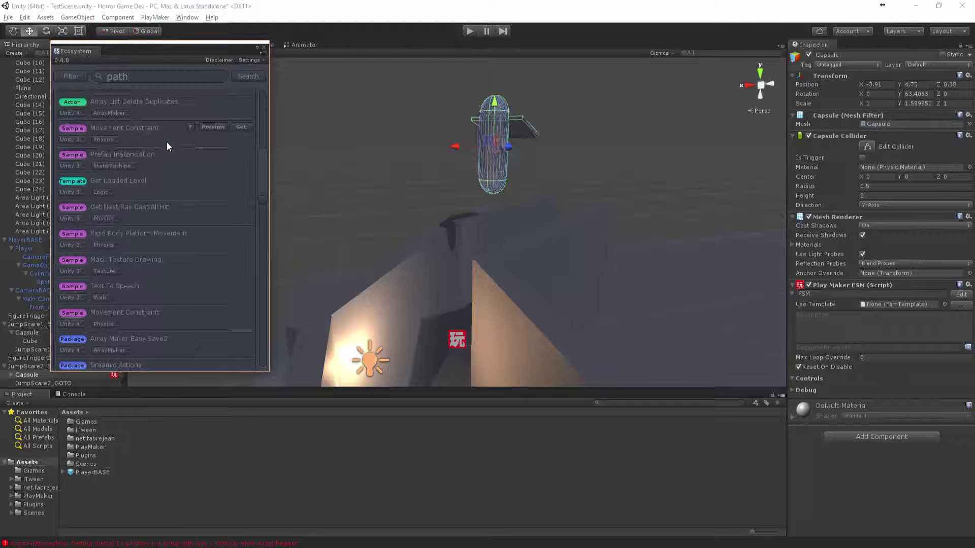
scroll(173, 157, "down", 10)
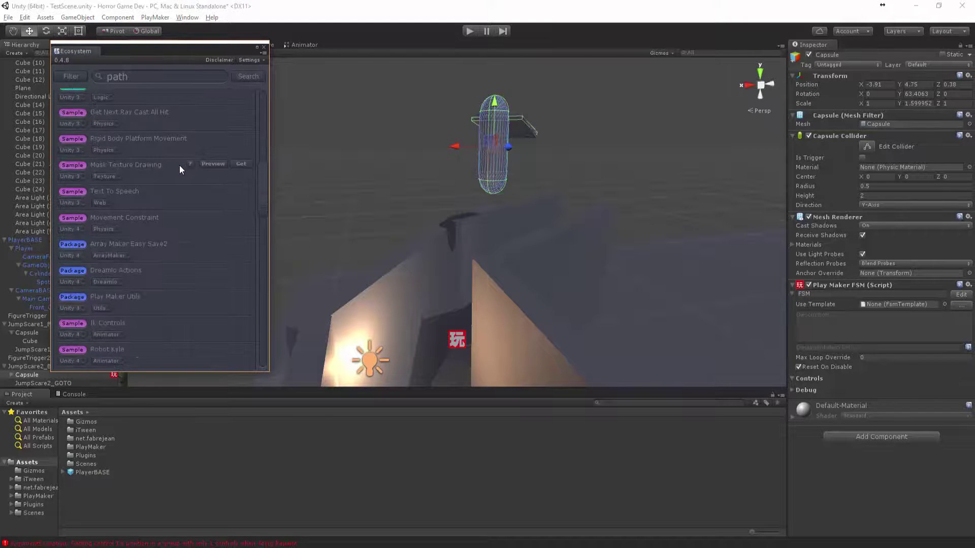
scroll(179, 165, "down", 4)
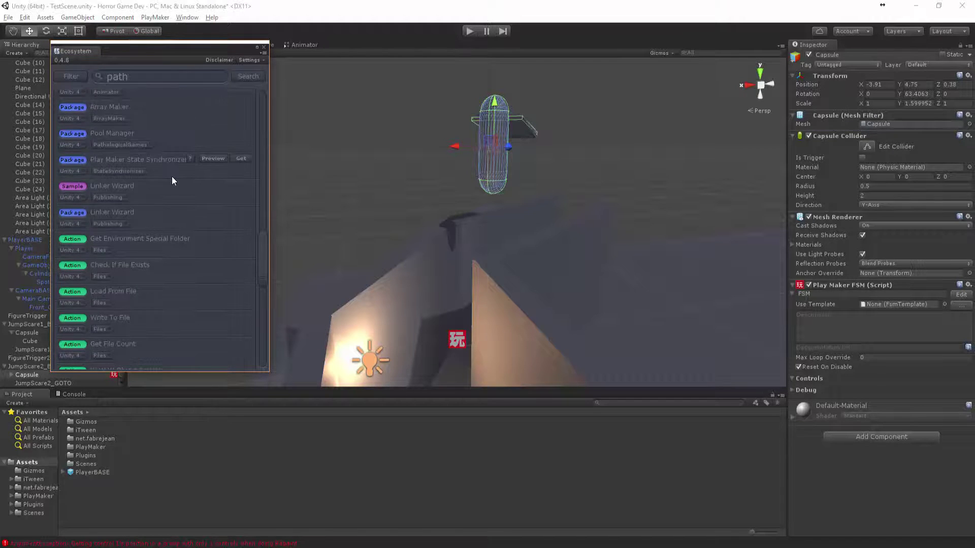
scroll(81, 172, "up", 3)
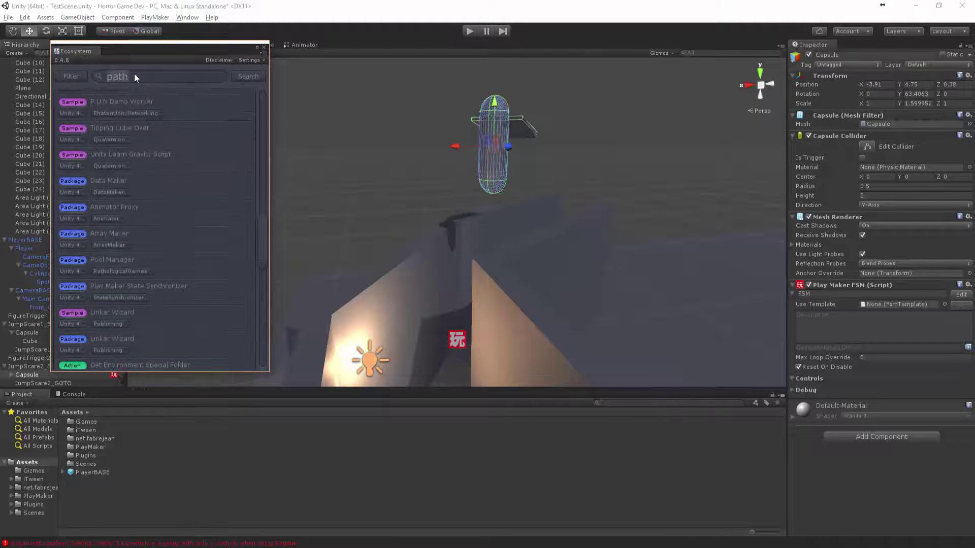
Step: Search the Ecosystem for "pathfinding", import all files of the Path Finding package, and close the Ecosystem browser
type("finding")
key("Return")
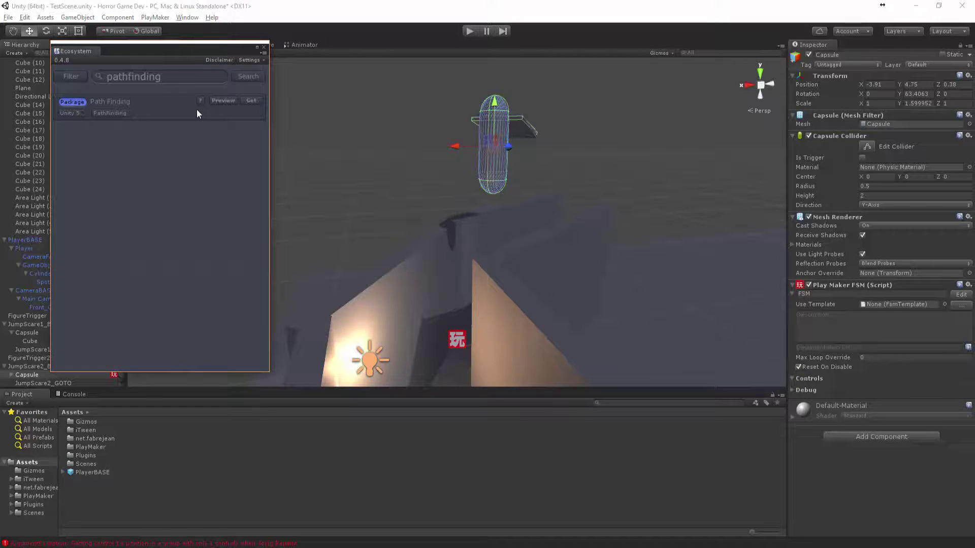
left_click(247, 103)
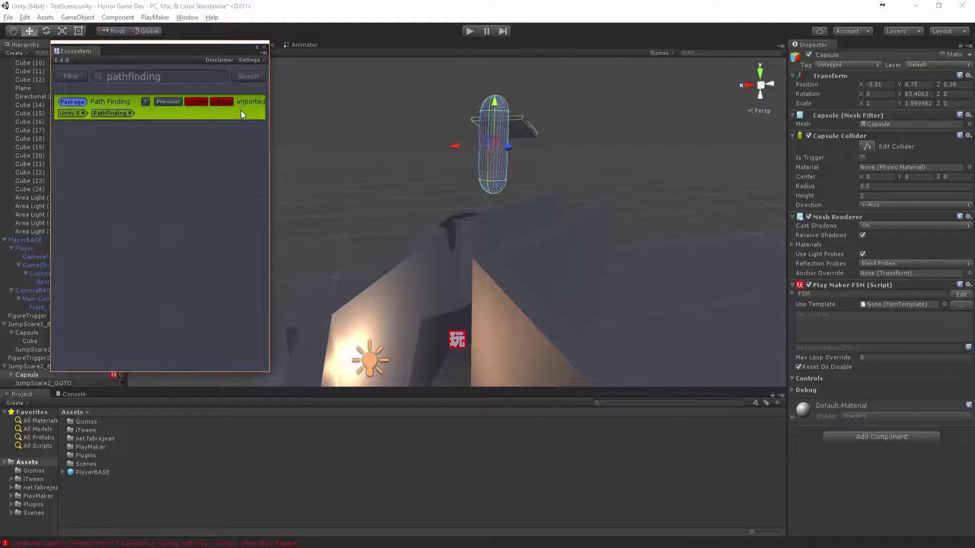
left_click(242, 104)
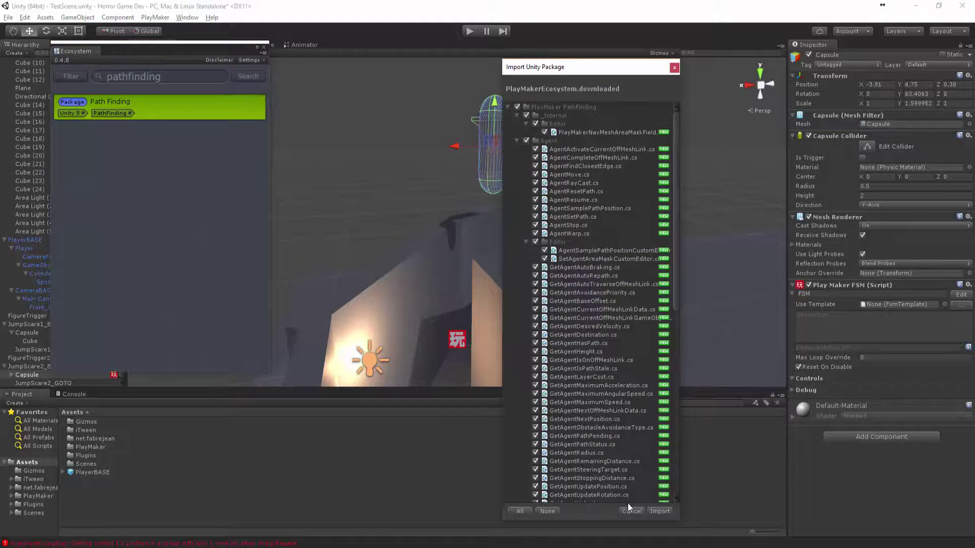
left_click(658, 511)
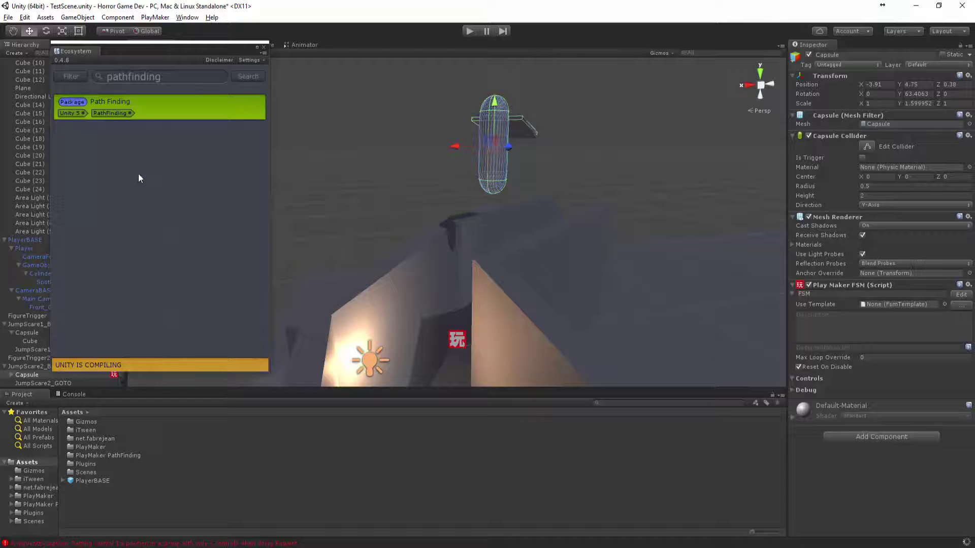
left_click(264, 46)
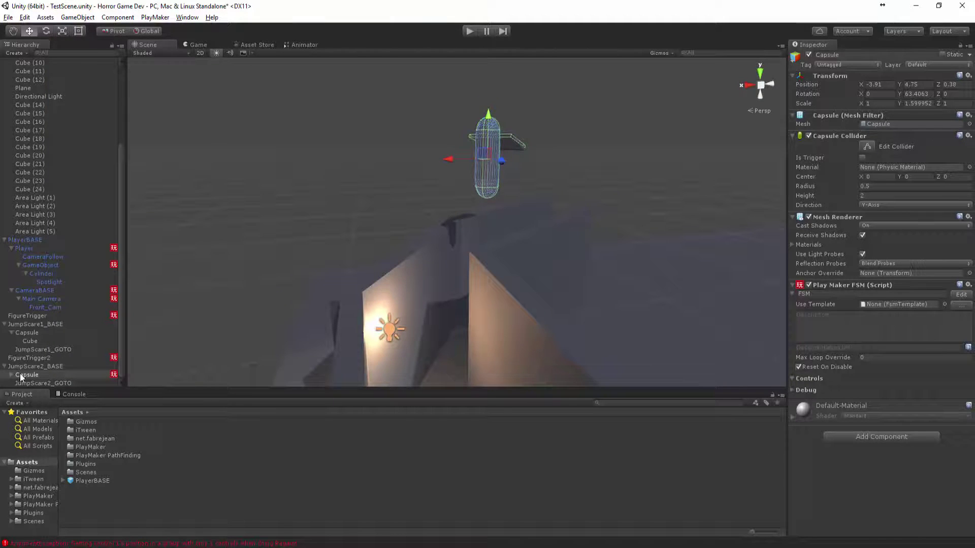
Step: Open the FSM of the second jump scare's Capsule and look through the NavMeshAgent actions in the action browser
left_click(960, 294)
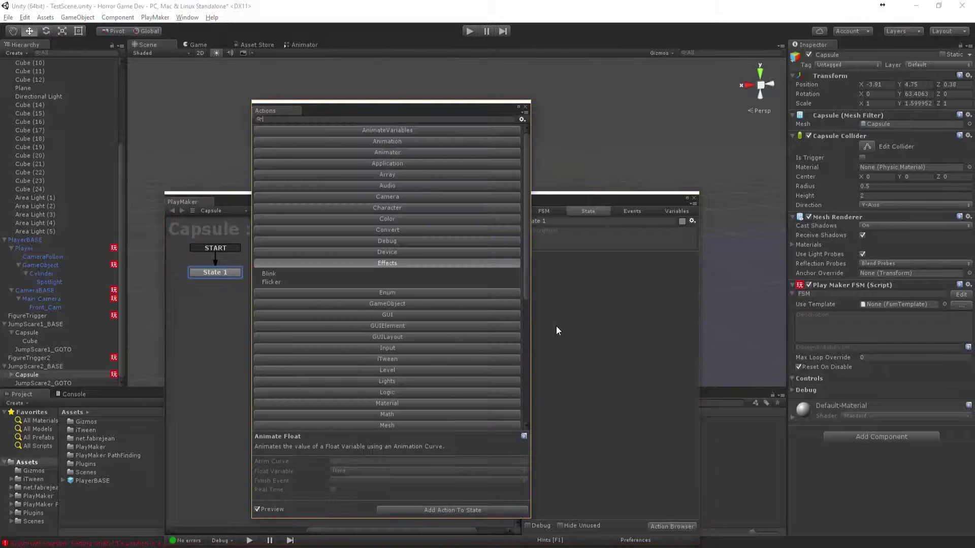
left_click(388, 263)
scroll(401, 263, "down", 5)
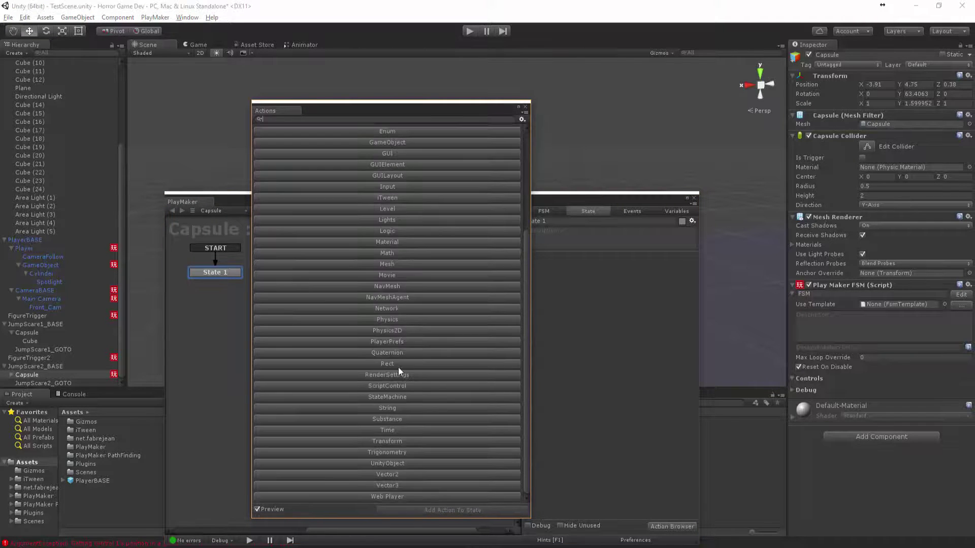
left_click(404, 299)
scroll(397, 321, "down", 4)
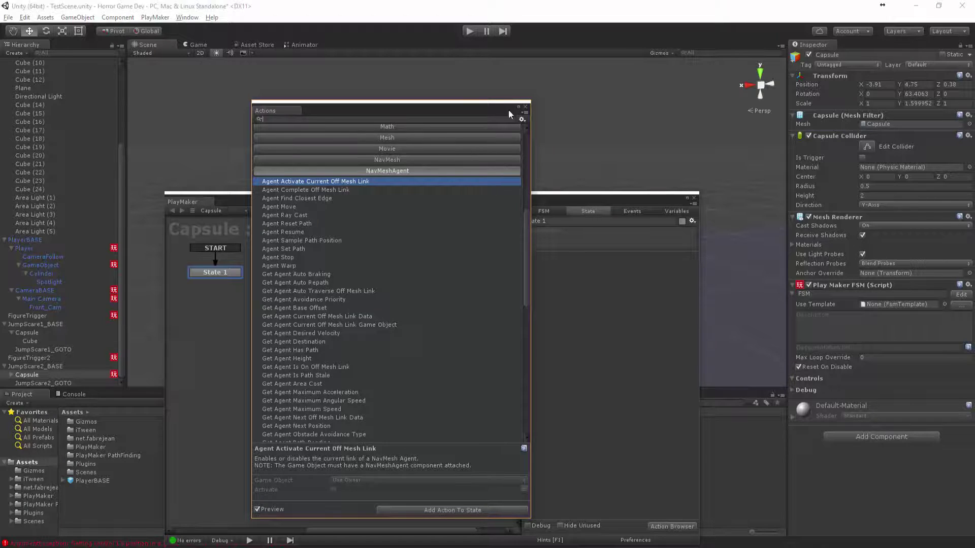
left_click(526, 110)
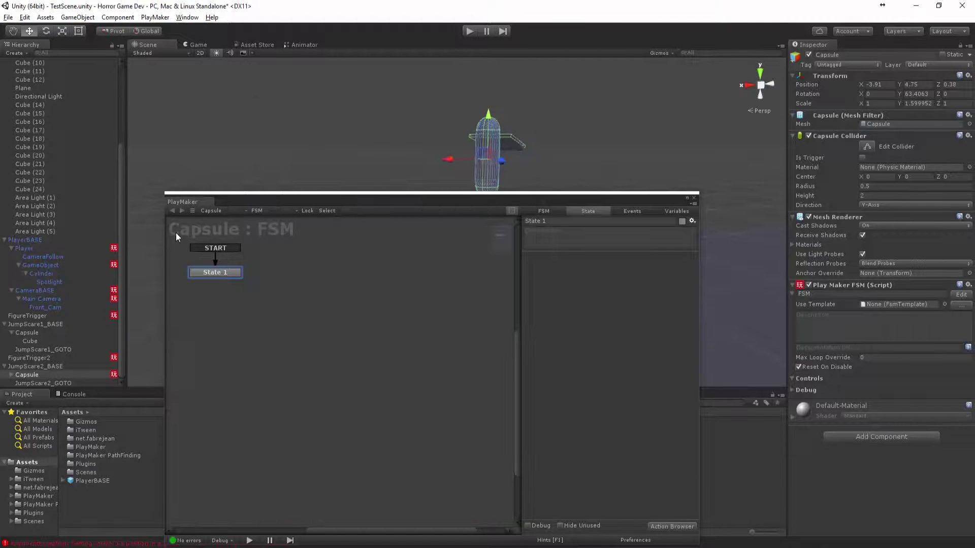
Step: Delete the Destroy Object action from State 3 of FigureTrigger2's JumpScare FSM
left_click(34, 358)
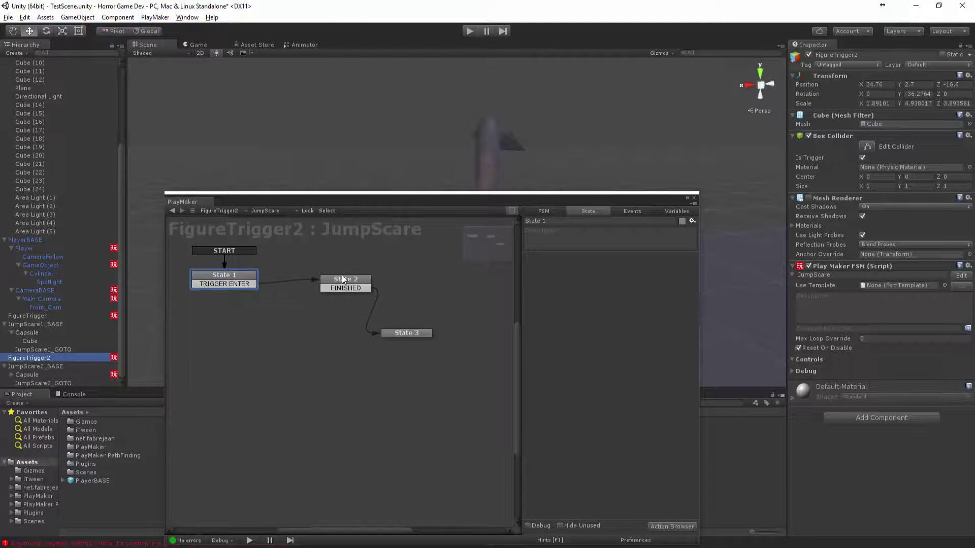
left_click(401, 333)
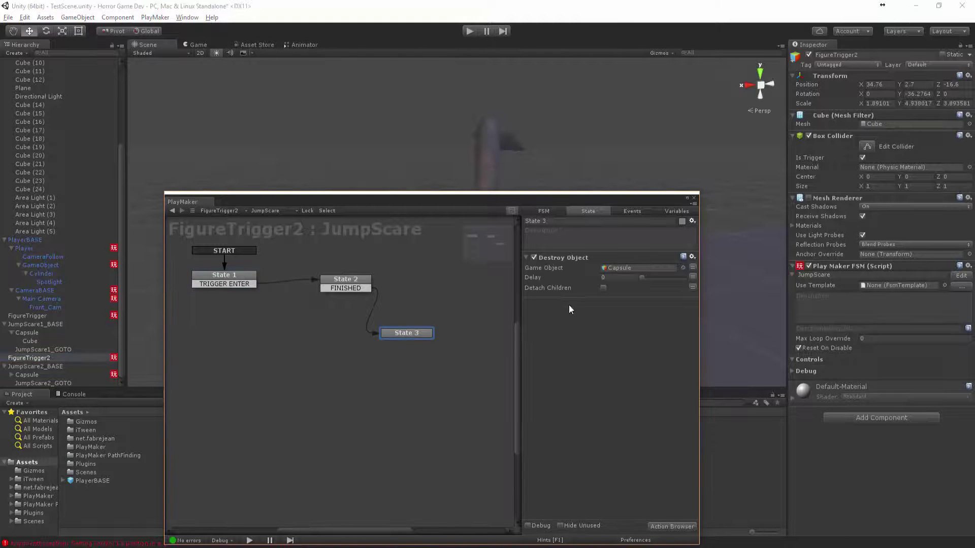
right_click(563, 259)
left_click(599, 404)
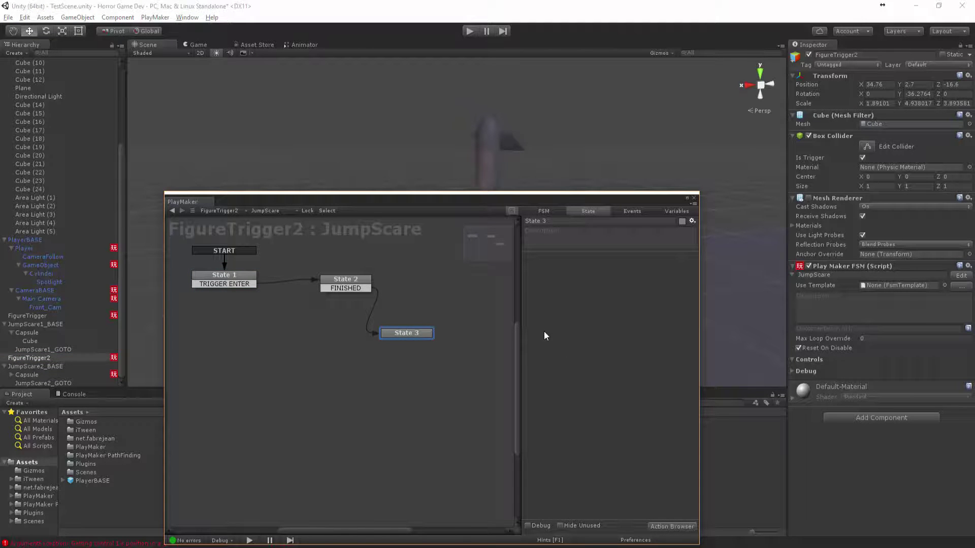
Step: Review State 2's actions and add the Set Agent Destination As Game Object action to State 3 of the JumpScare FSM
left_click_drag(347, 279, 342, 275)
scroll(546, 358, "down", 3)
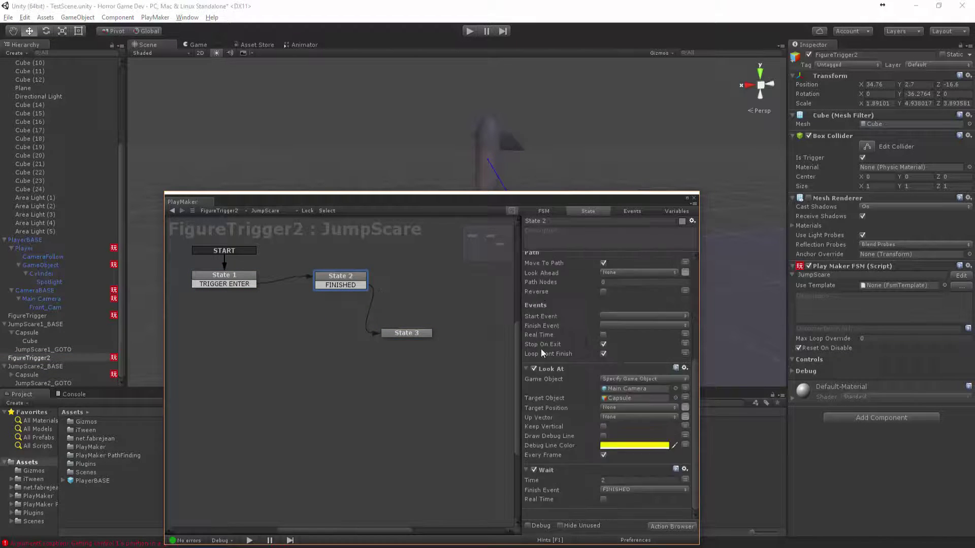
left_click(412, 333)
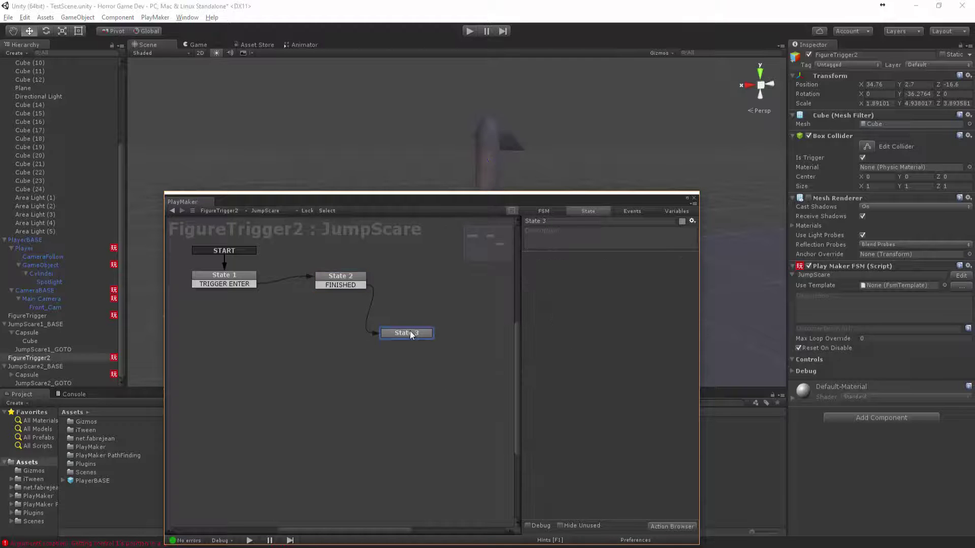
right_click(550, 302)
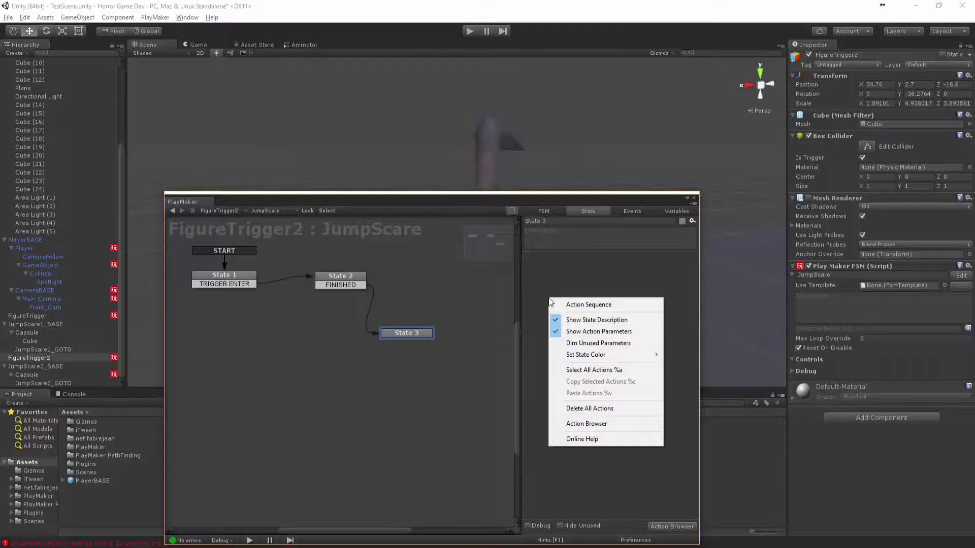
left_click(584, 424)
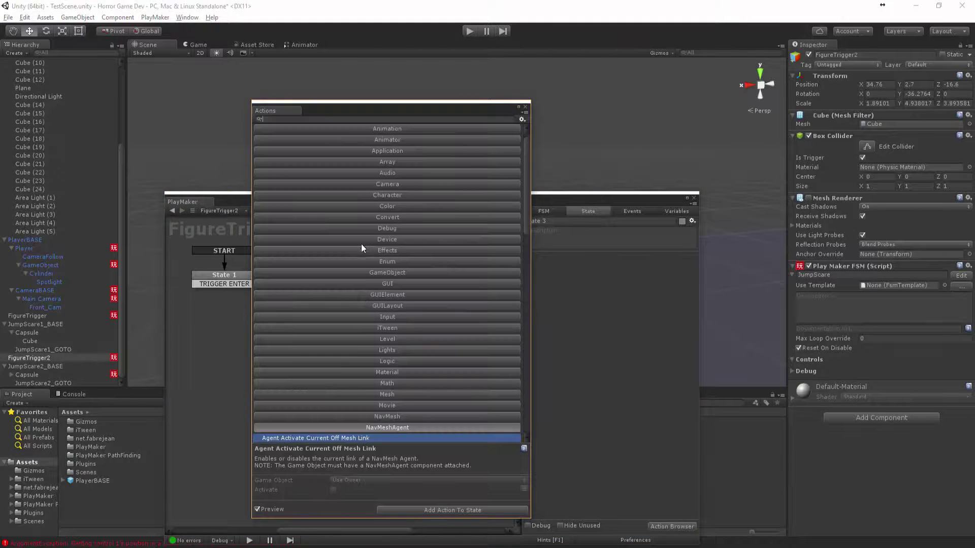
scroll(361, 244, "down", 10)
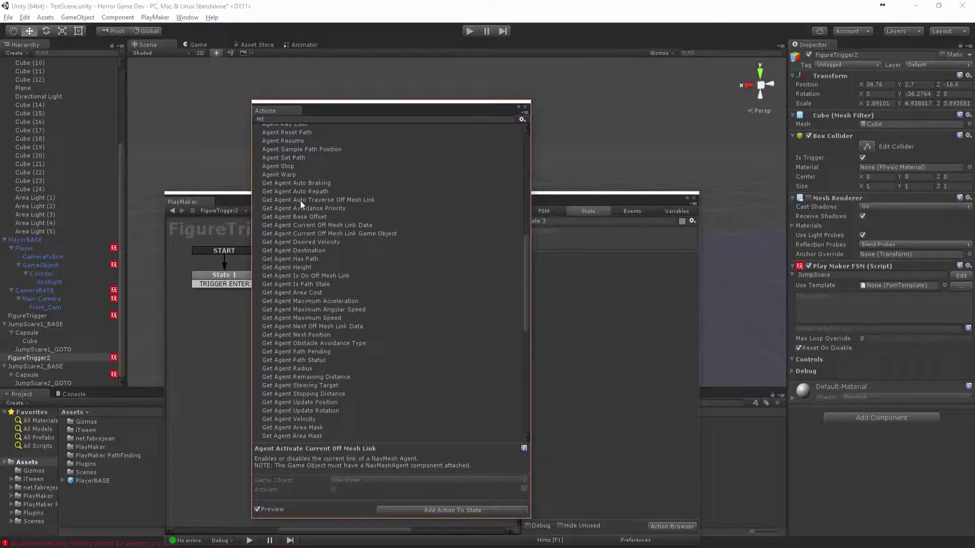
scroll(298, 205, "down", 9)
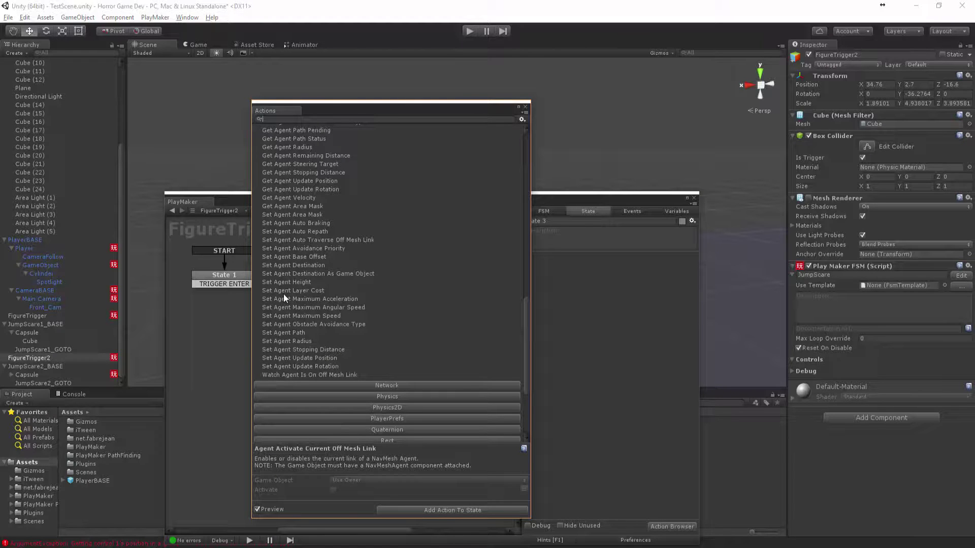
left_click(304, 274)
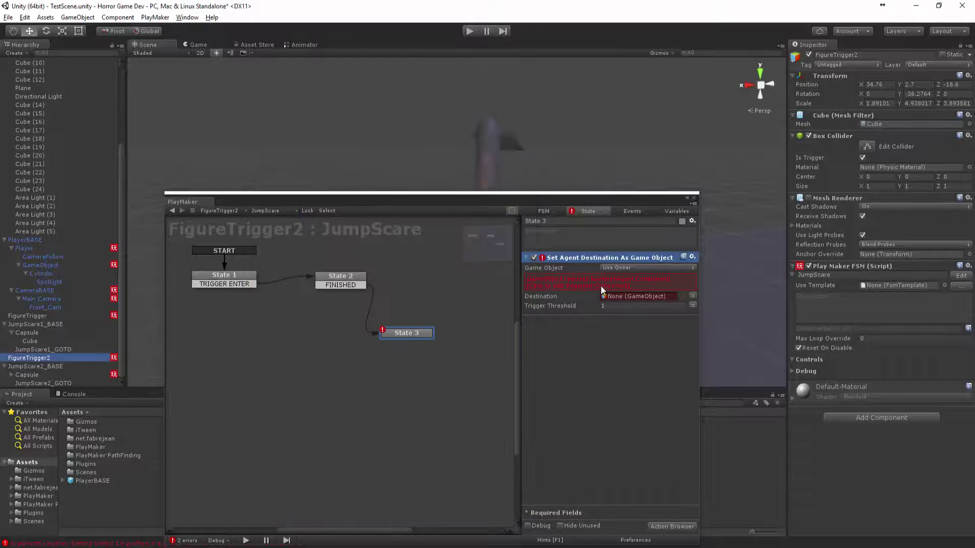
Step: Specify the second jump scare's Capsule as the action's game object and add the required Nav Mesh Agent component to it
left_click(573, 285)
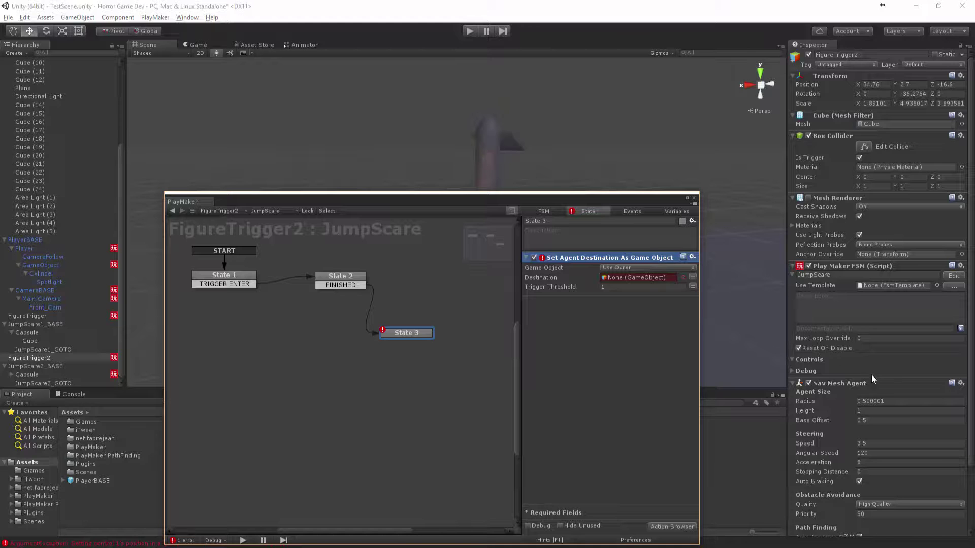
left_click(642, 269)
left_click(643, 278)
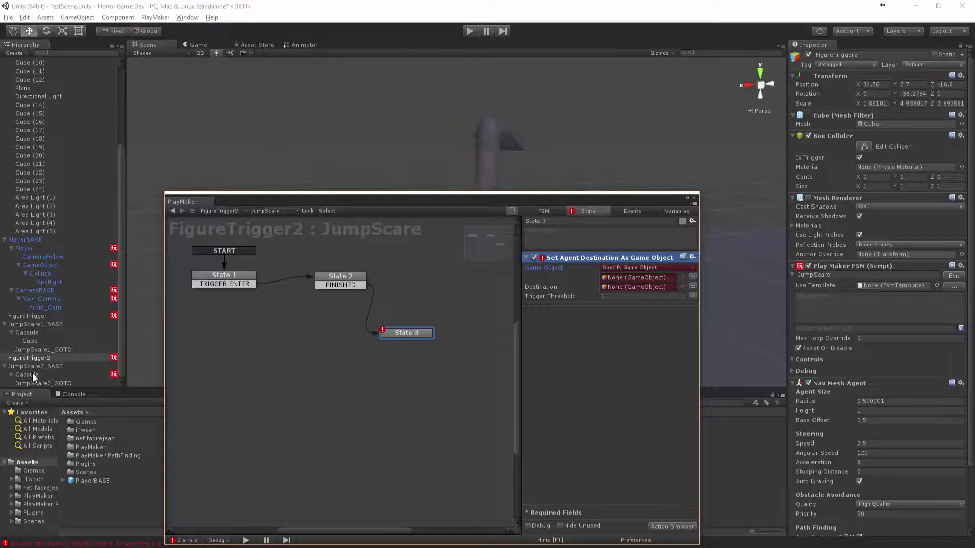
left_click_drag(33, 373, 634, 288)
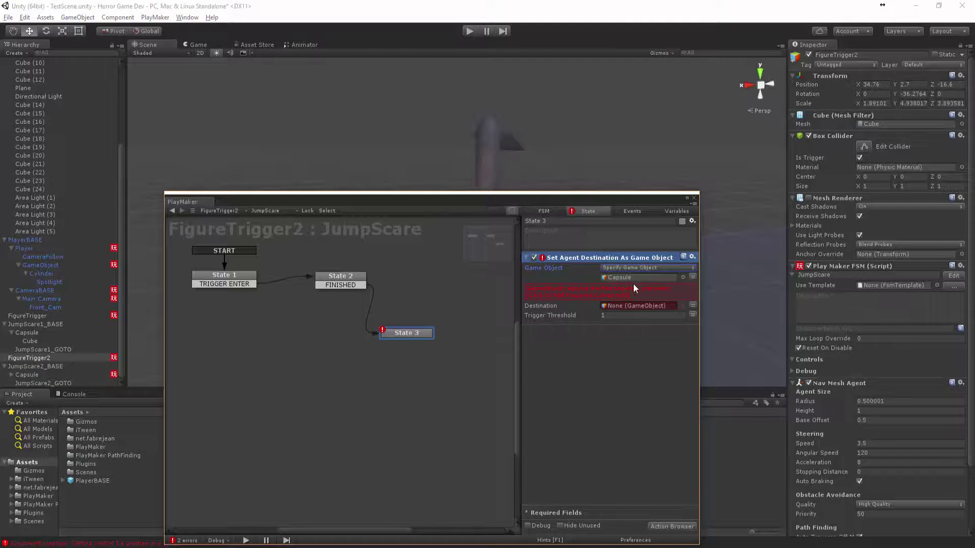
left_click(606, 298)
Step: Remove the Nav Mesh Agent component from FigureTrigger2 and assign Player as the Set Agent Destination action's destination
right_click(828, 388)
left_click(864, 421)
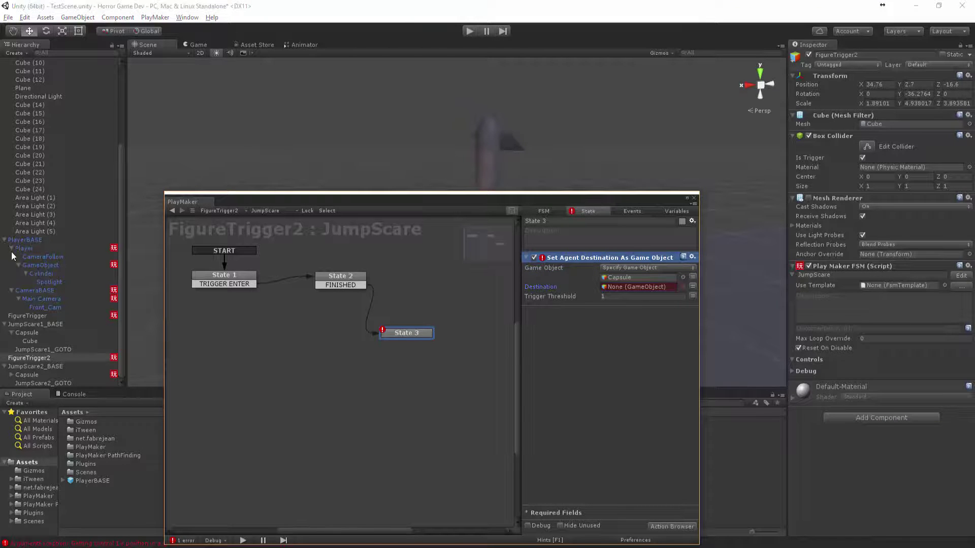
left_click_drag(623, 290, 623, 288)
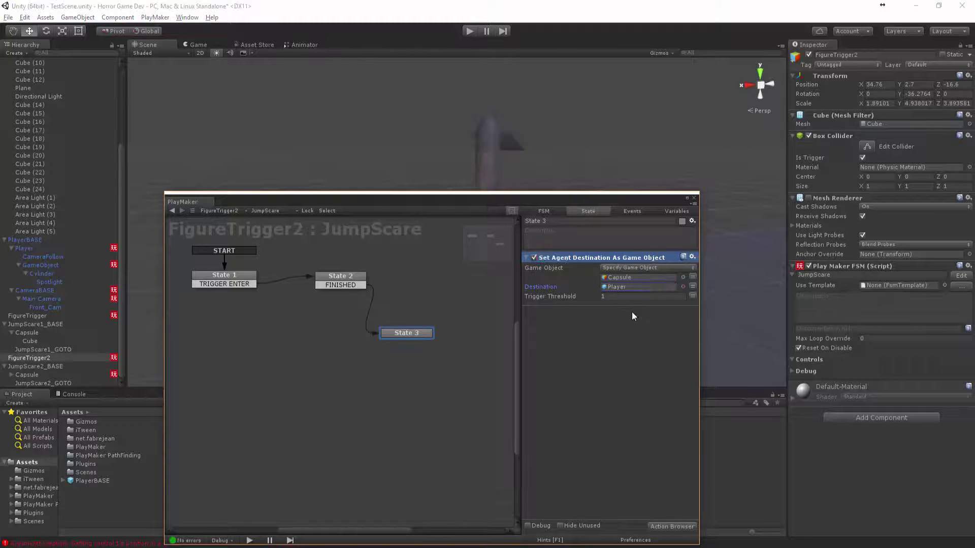
Step: Close the PlayMaker editor and briefly play-test walking forward through the corridor
left_click(693, 198)
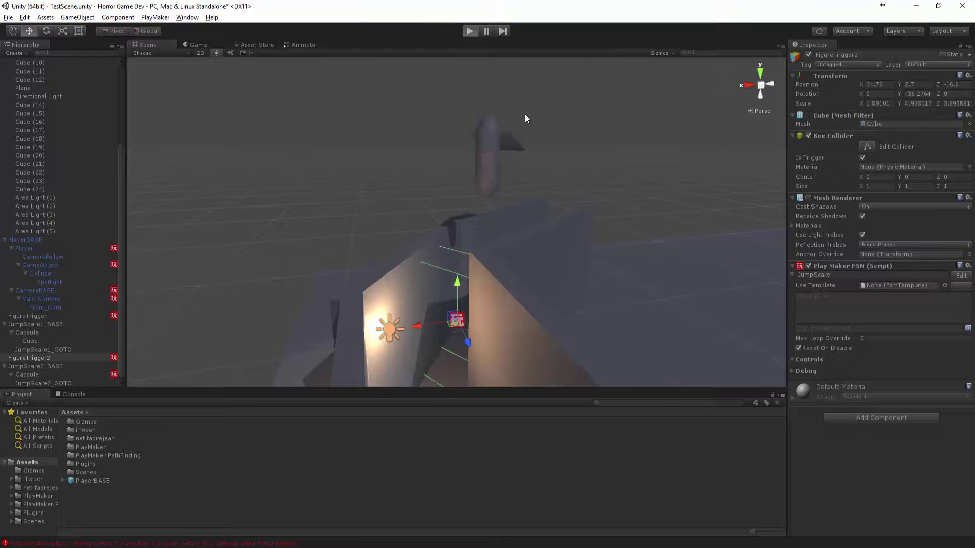
key("w")
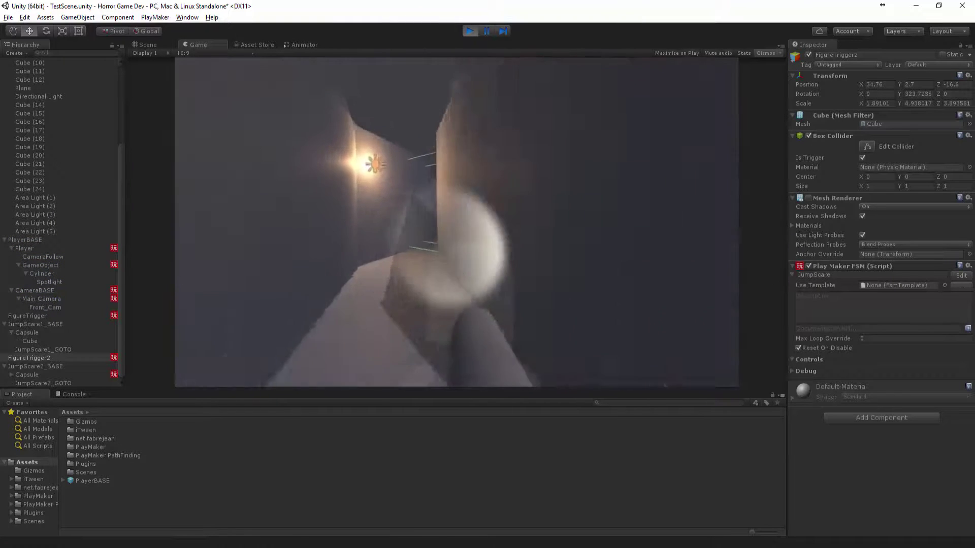
left_click(470, 31)
Step: Edit the Player instance's Movement FSM, setting the Get Axis Vector multiplier in the Movement state to 6.5, and close the editor
left_click(30, 248)
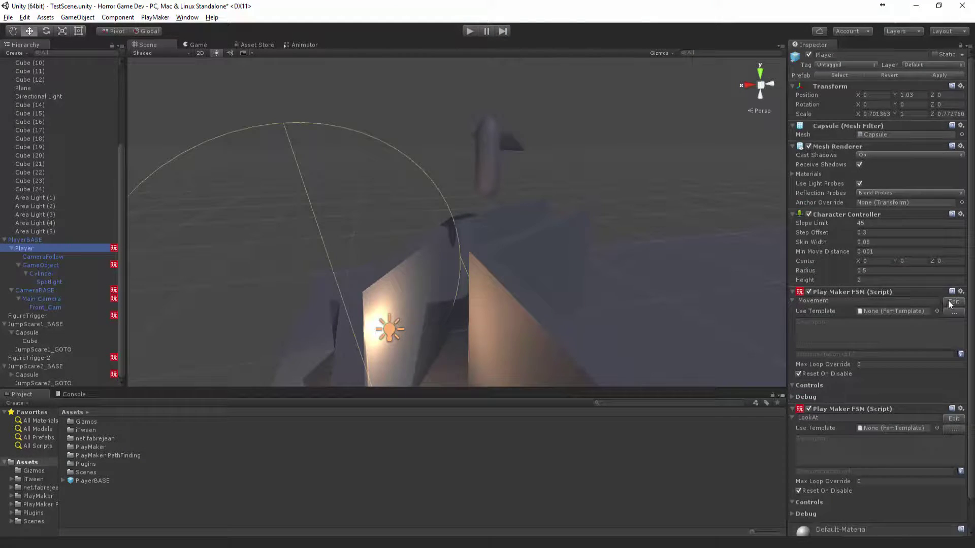
left_click(953, 301)
left_click(220, 375)
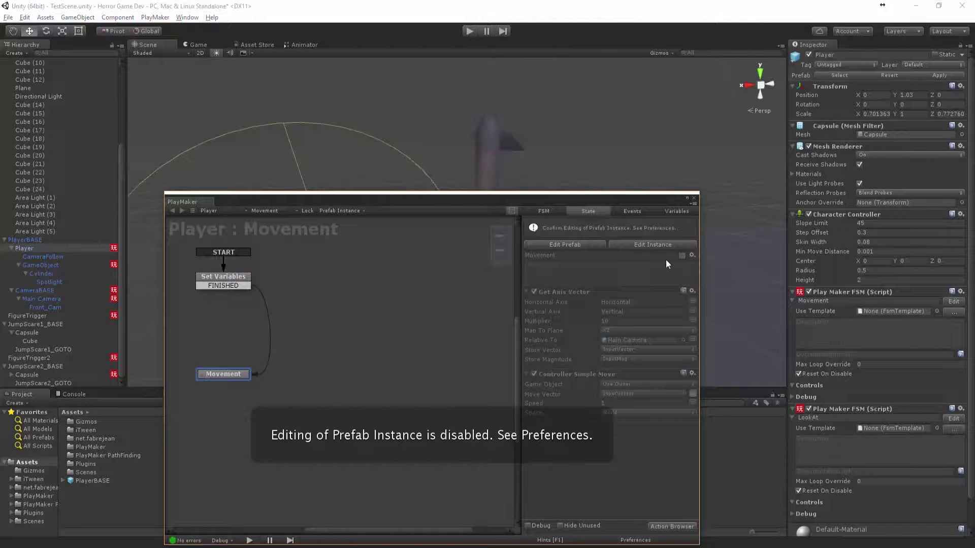
left_click(652, 245)
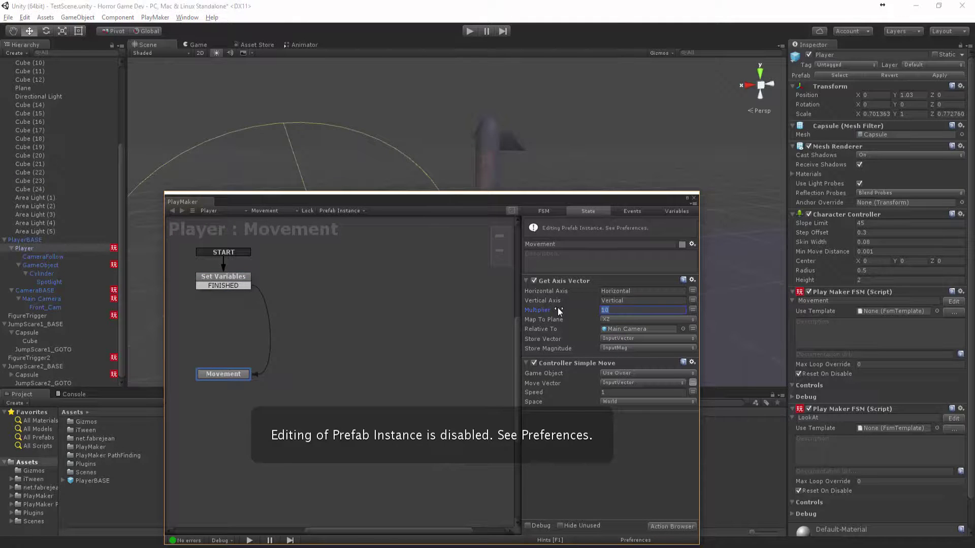
type("6.5")
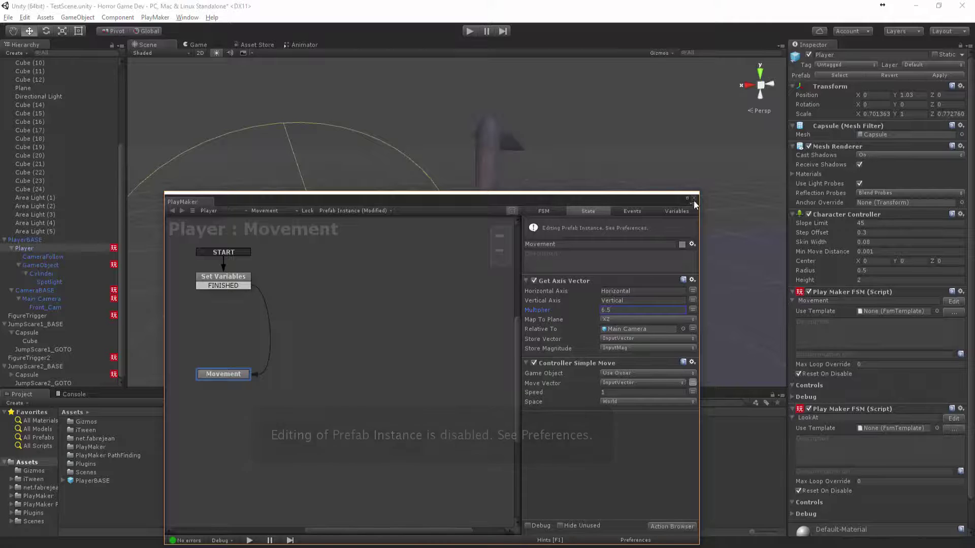
left_click(693, 199)
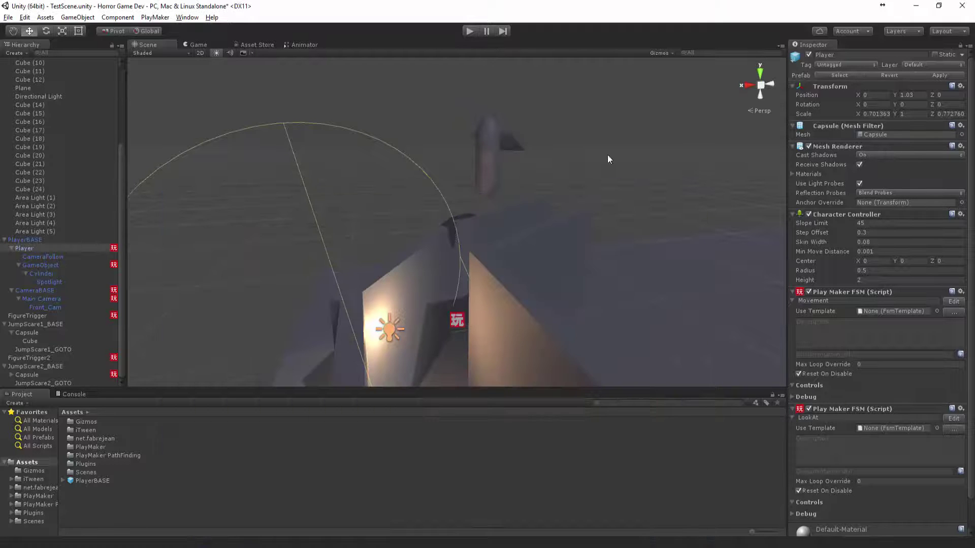
Step: Play-test the level by walking the player down the corridor to the capsule figure and backing away, and inspect the Scene view
left_click(471, 31)
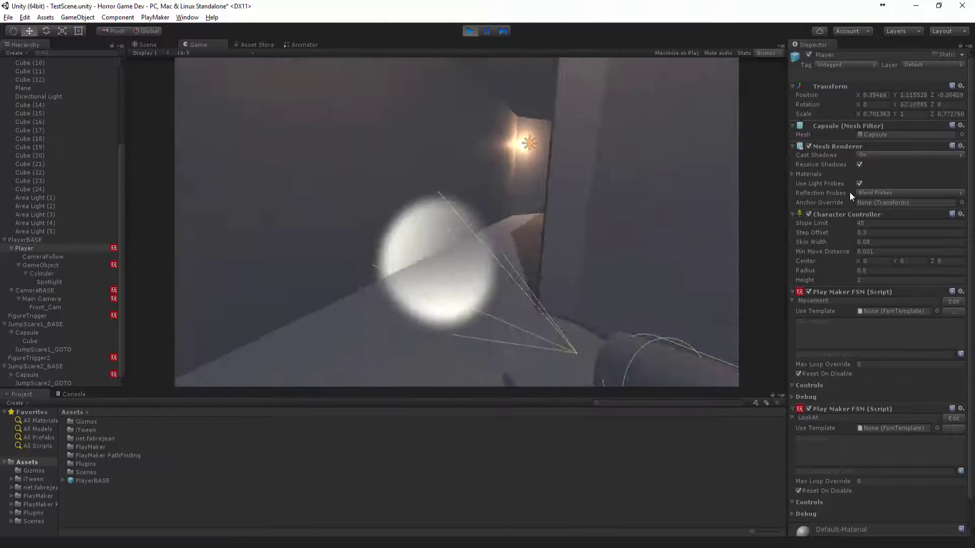
key("w")
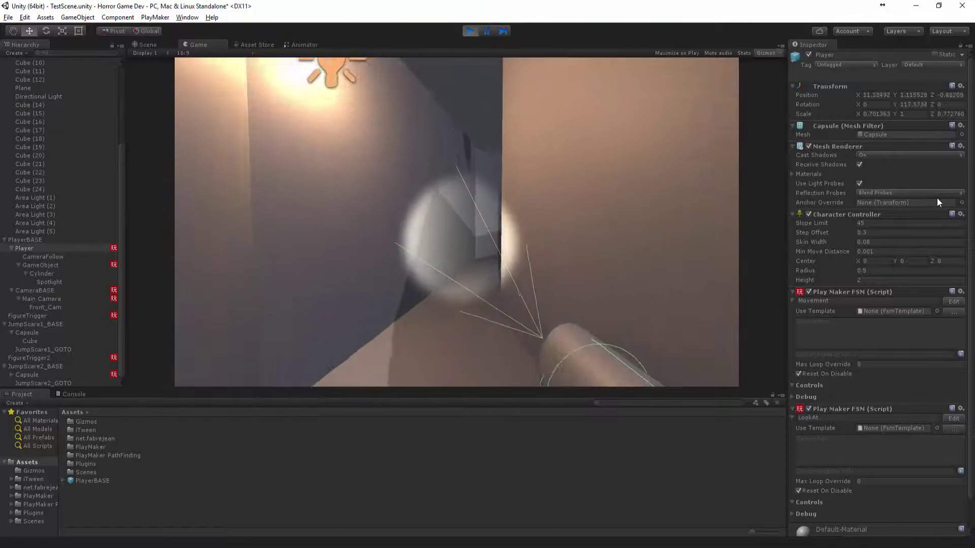
key("w")
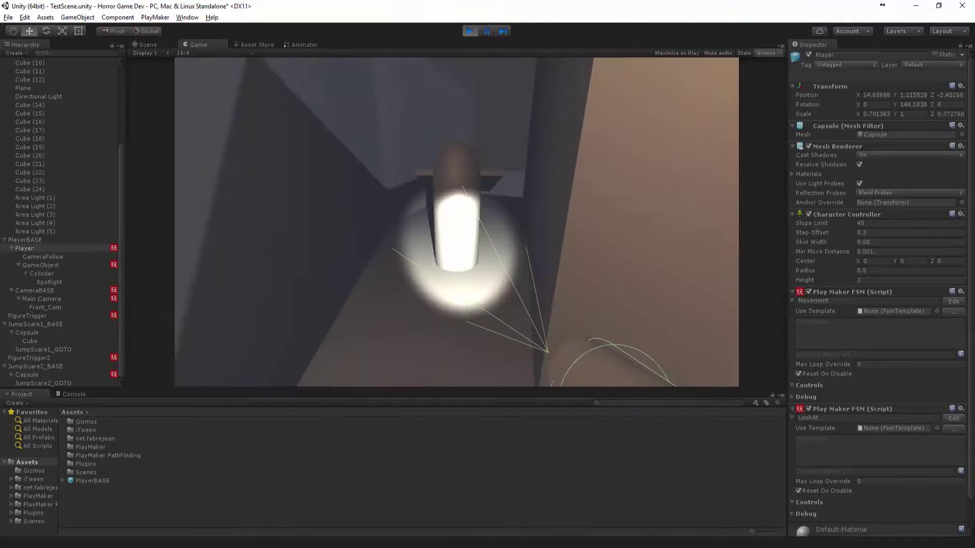
key("s")
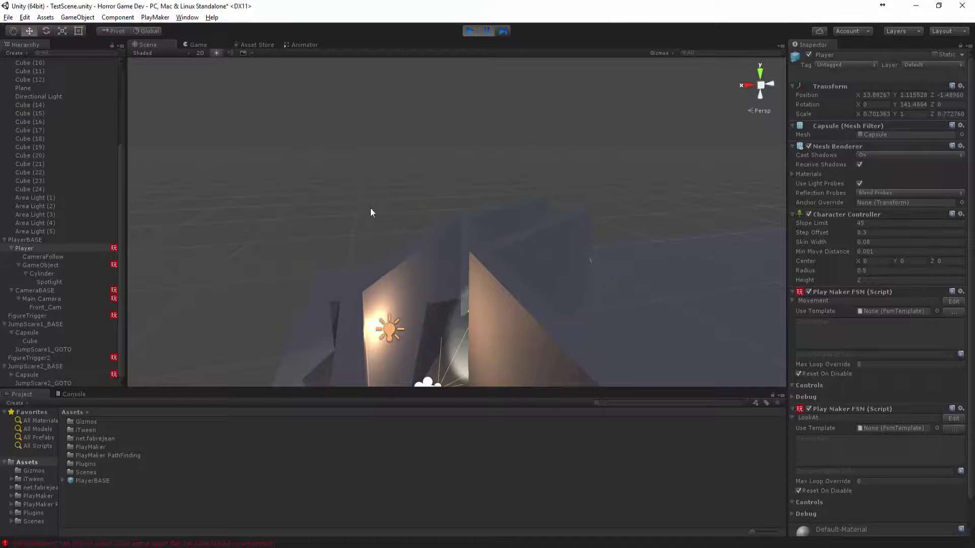
Step: Stop the play test, select the Plane that forms the level floor, and mark it Static
left_click(467, 31)
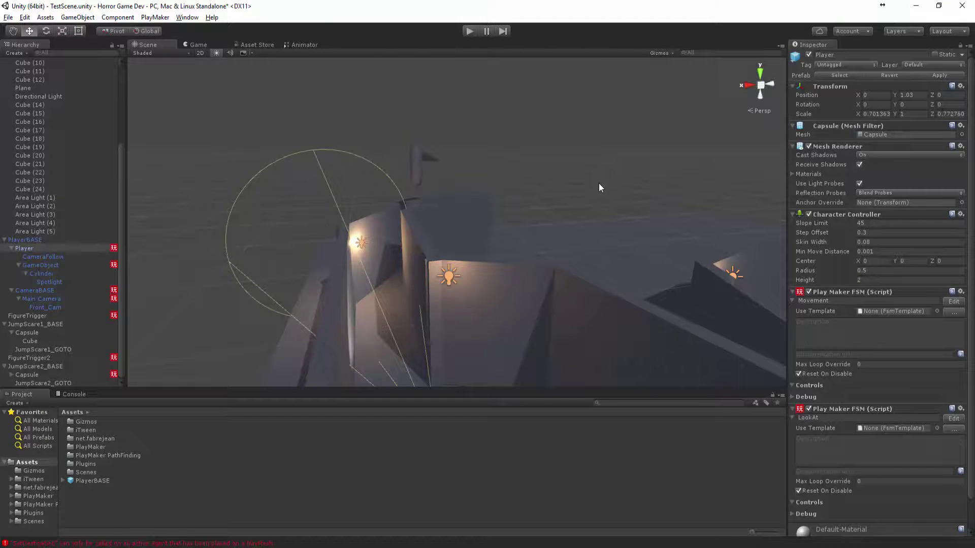
left_click_drag(605, 206, 521, 228, "alt")
scroll(520, 228, "down", 2)
left_click(573, 126)
left_click(498, 287)
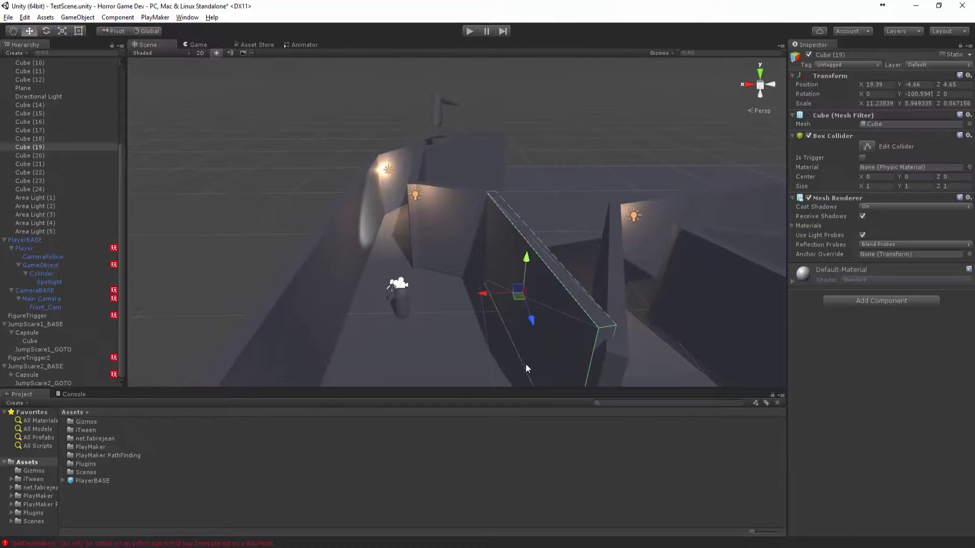
left_click_drag(543, 367, 632, 182, "alt")
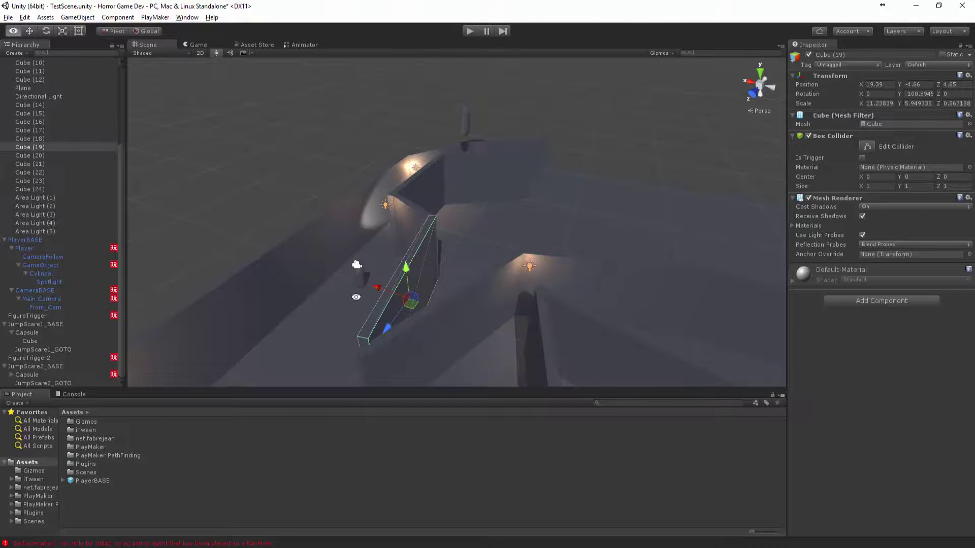
left_click_drag(361, 295, 481, 263, "alt")
left_click(481, 263)
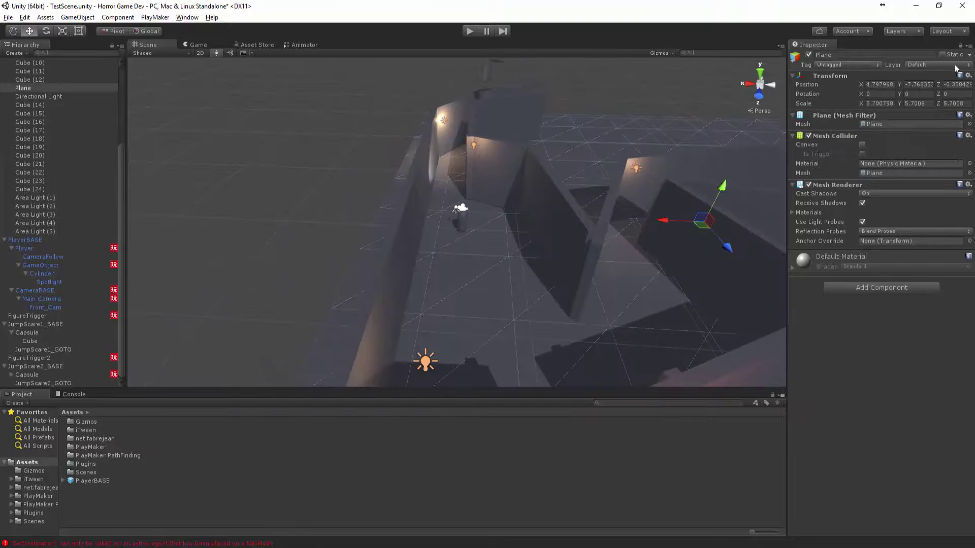
Step: Open the Navigation settings and bake a NavMesh on the walkable Plane
left_click(187, 17)
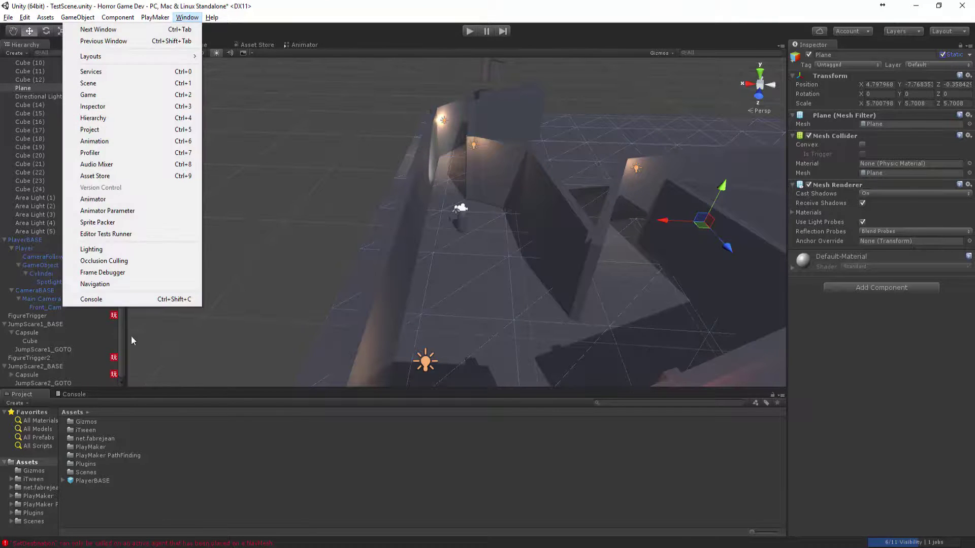
left_click(124, 284)
left_click(188, 19)
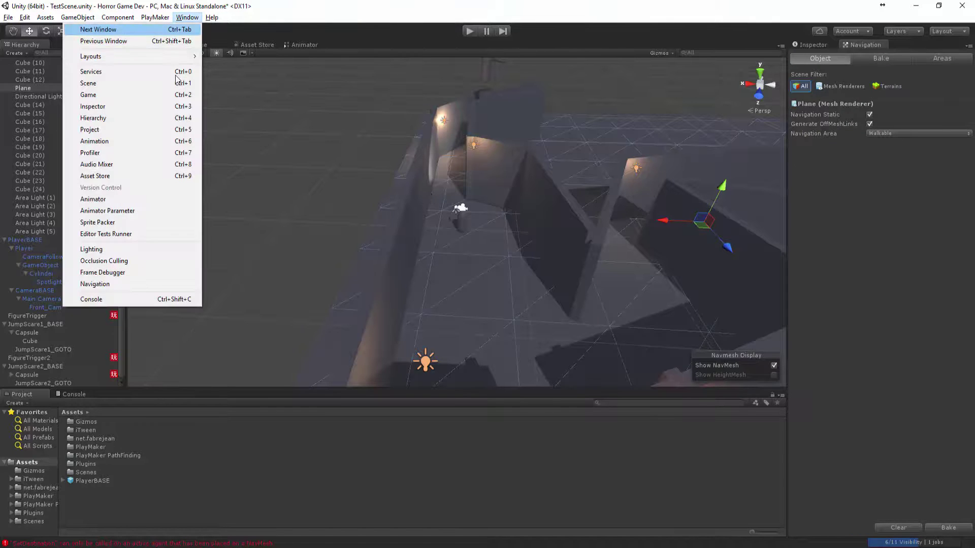
left_click(830, 348)
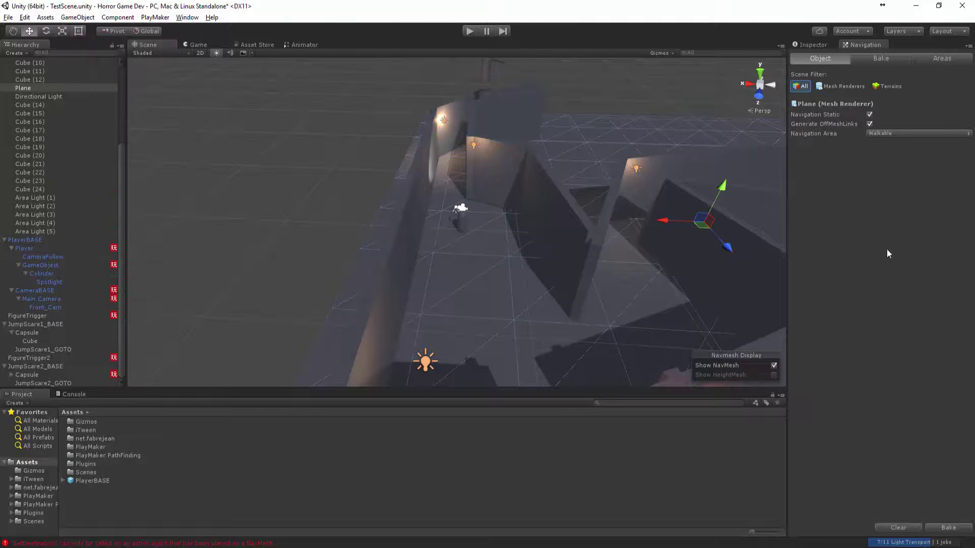
left_click_drag(601, 254, 442, 230, "alt")
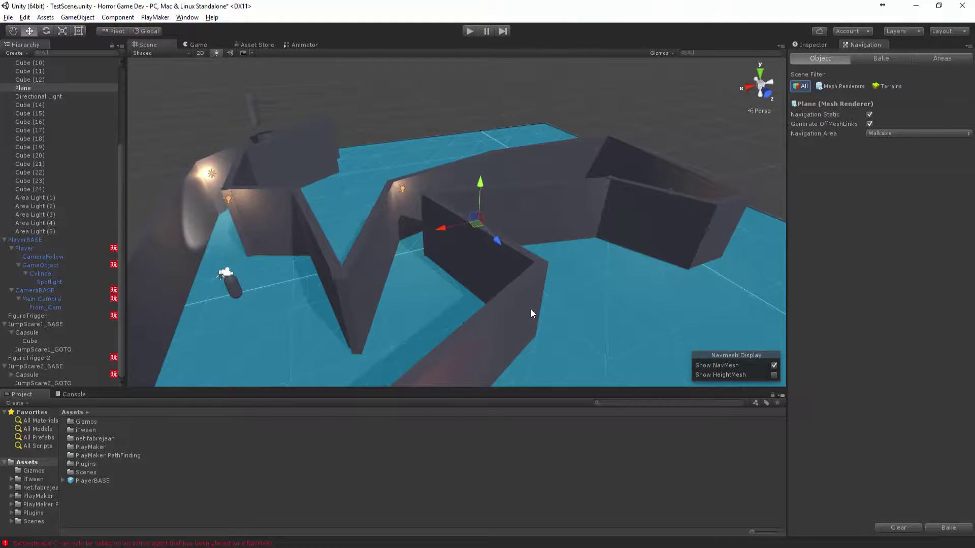
Step: Select all the Cube walls of the level together and mark them Static
middle_click_drag(225, 275, 412, 299)
left_click_drag(553, 321, 362, 164, "alt")
left_click(375, 152)
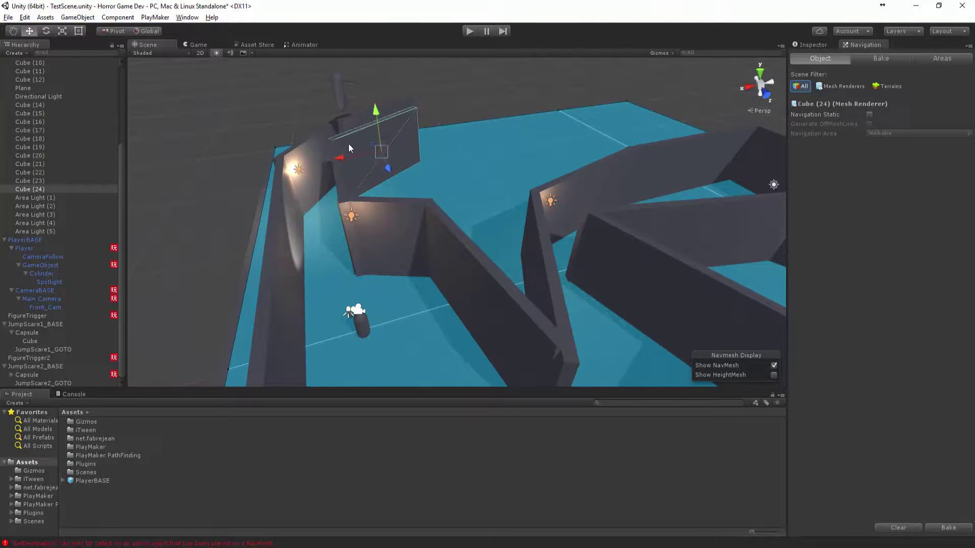
left_click(342, 127, "shift")
left_click(320, 131, "shift")
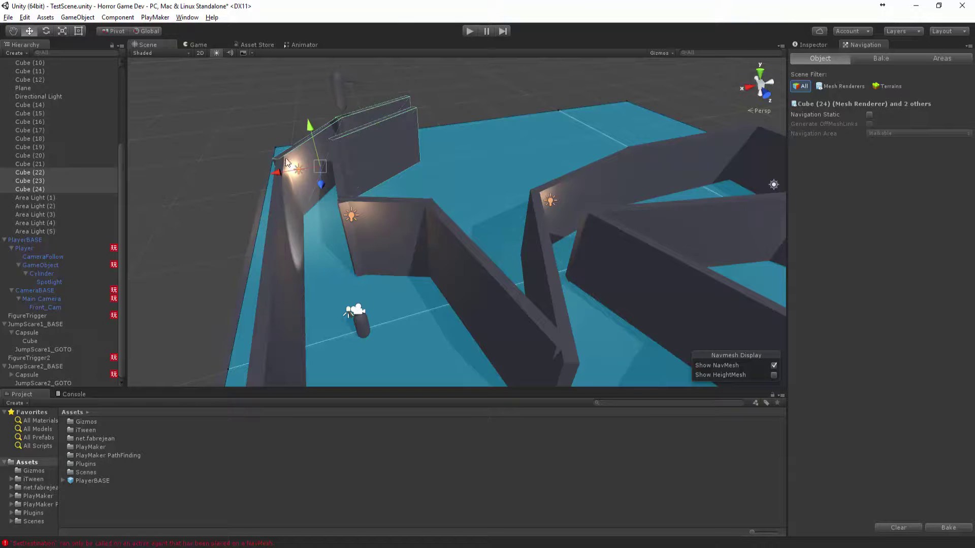
left_click(345, 187, "shift")
left_click(421, 244, "shift")
scroll(430, 256, "down", 5)
left_click_drag(430, 256, 350, 208, "alt")
left_click(297, 187, "shift")
left_click_drag(340, 254, 504, 237, "alt")
left_click(505, 238, "shift")
left_click(542, 220, "shift")
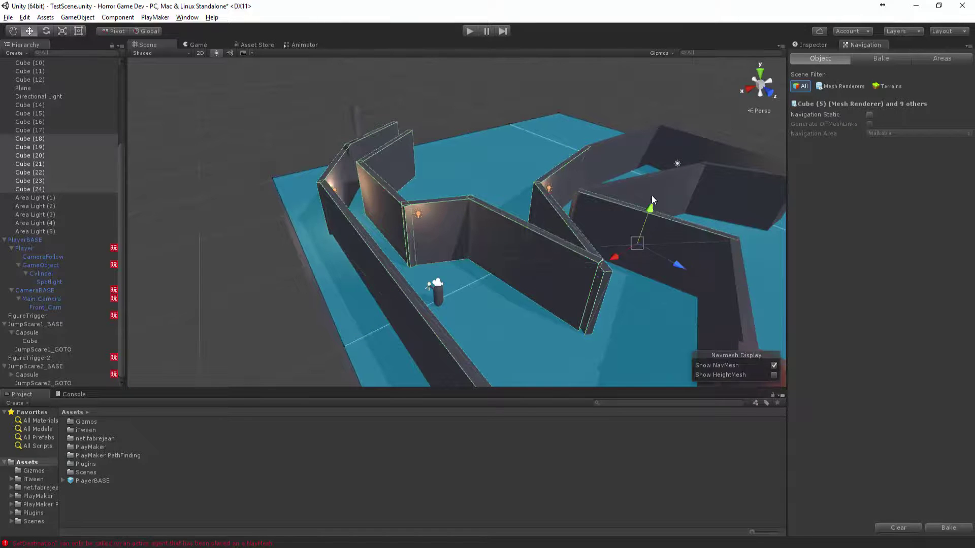
left_click(651, 197, "shift")
left_click(620, 156, "shift")
left_click(681, 149, "shift")
left_click(686, 151, "shift")
middle_click_drag(756, 237, 621, 217)
left_click(610, 175, "shift")
left_click(629, 168, "shift")
left_click_drag(628, 167, 603, 323, "alt")
left_click(608, 186, "shift")
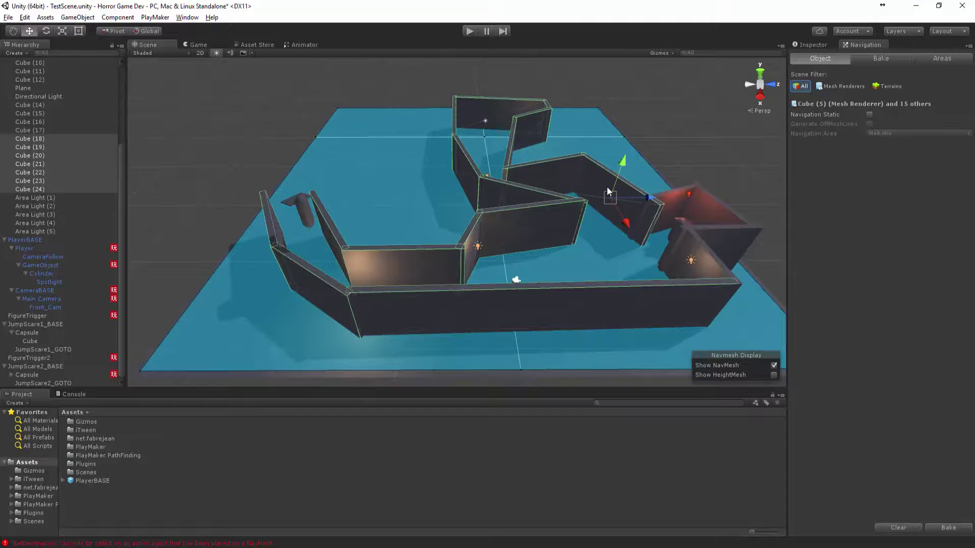
left_click(669, 191, "shift")
left_click(716, 226, "shift")
left_click(710, 242, "shift")
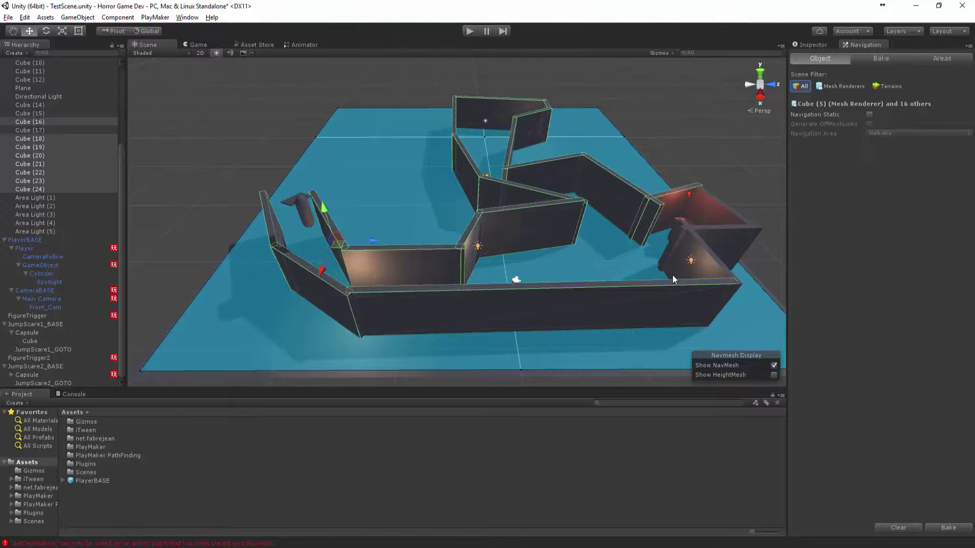
left_click_drag(666, 272, 553, 224, "alt")
left_click(556, 204, "shift")
left_click(537, 178, "shift")
left_click(544, 180, "shift")
left_click_drag(544, 178, 940, 254, "alt")
scroll(456, 221, "up", 5)
left_click_drag(204, 168, 418, 193, "alt")
middle_click_drag(417, 193, 494, 232)
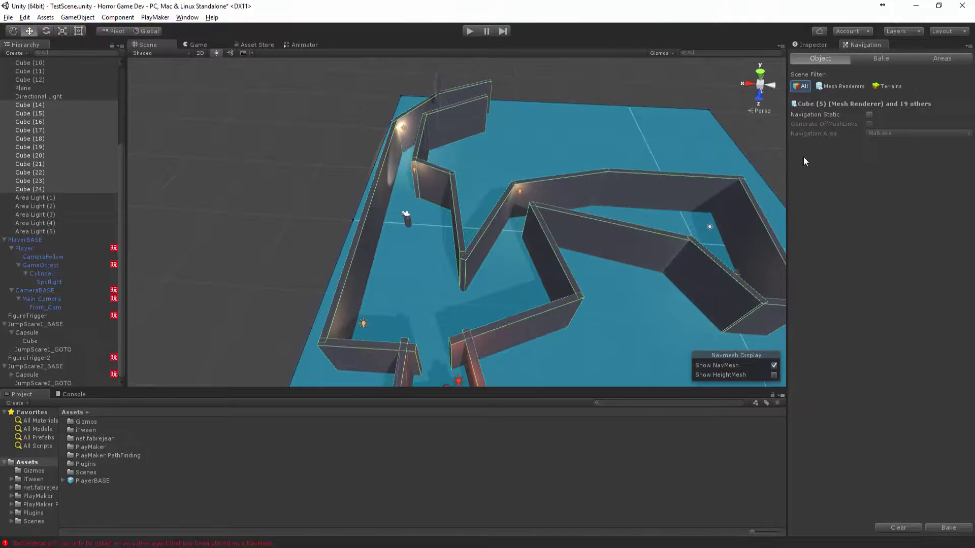
left_click(808, 47)
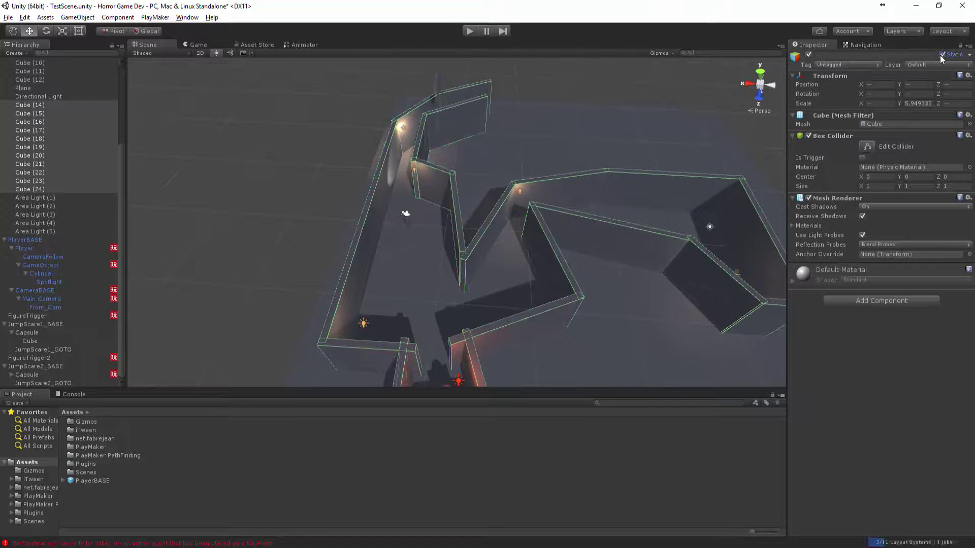
Step: Check the Static setting on individual corridor walls such as Cube (24) and Cube (20), then clear the selection
left_click(502, 108)
left_click(452, 127)
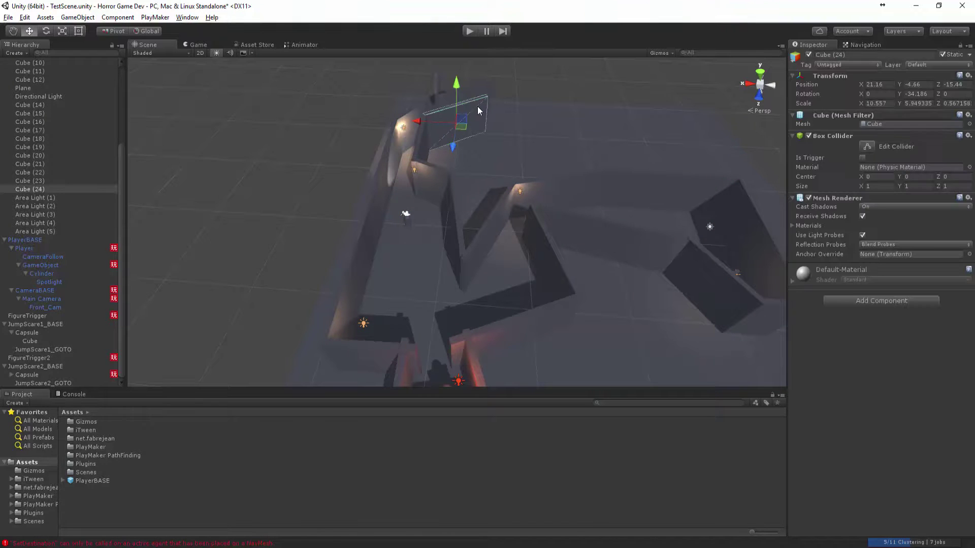
left_click(406, 120)
left_click(371, 161)
left_click(385, 173)
left_click(438, 178)
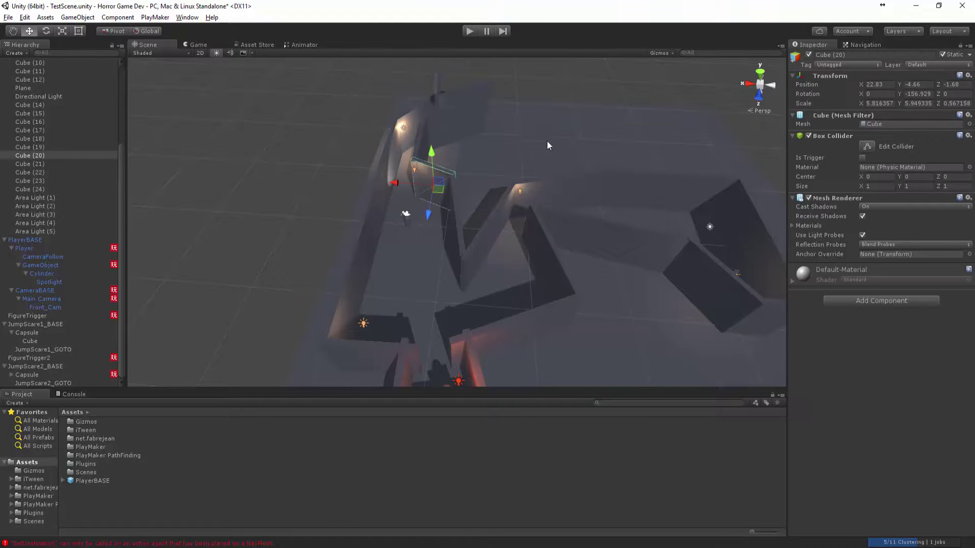
left_click(547, 137)
Step: Bake the NavMesh again with the static walls included and inspect the level layout
left_click(864, 45)
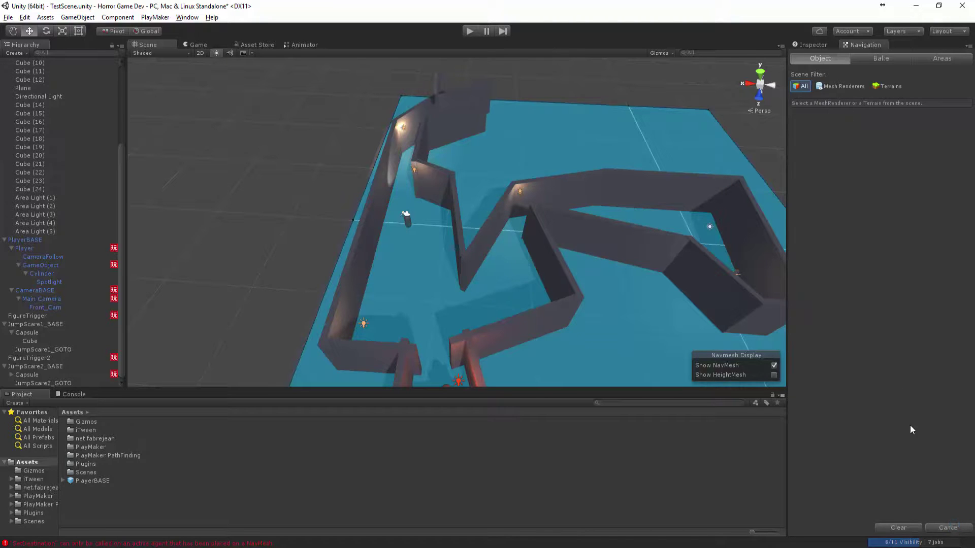
left_click_drag(265, 242, 377, 240, "alt")
middle_click_drag(378, 239, 562, 210)
left_click_drag(370, 278, 429, 156, "alt")
Step: Play-test the level by walking the player through the corridors, and examine the Player and pursuing Capsule in the Scene view
left_click(470, 32)
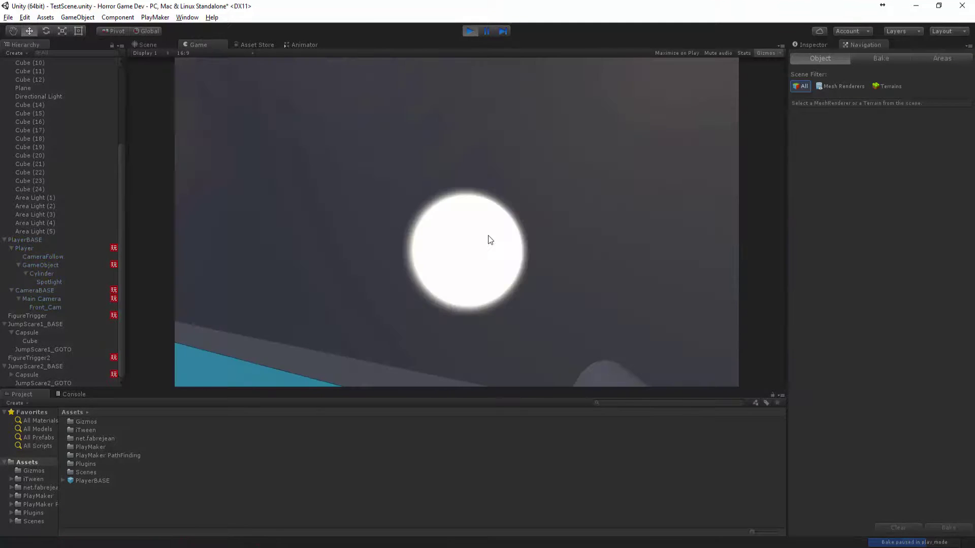
key("w")
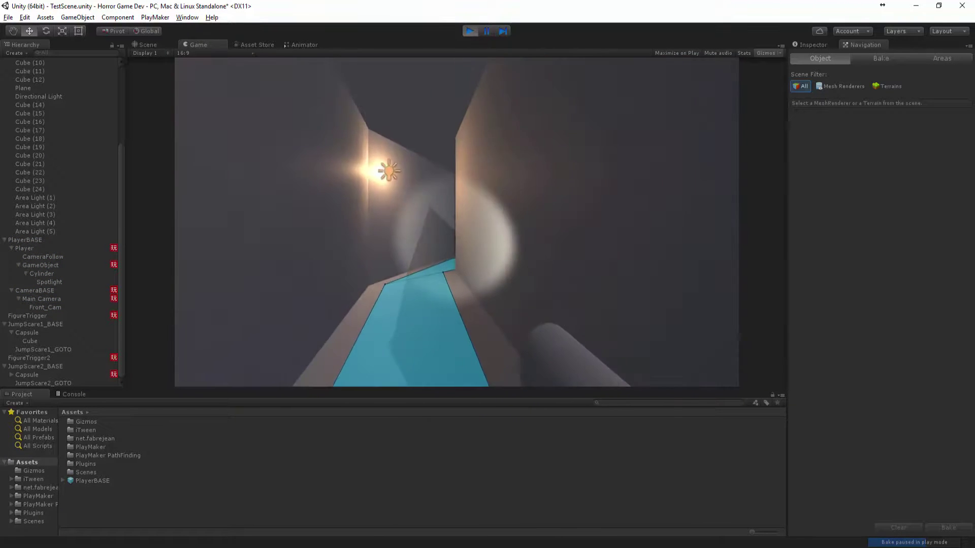
key("w")
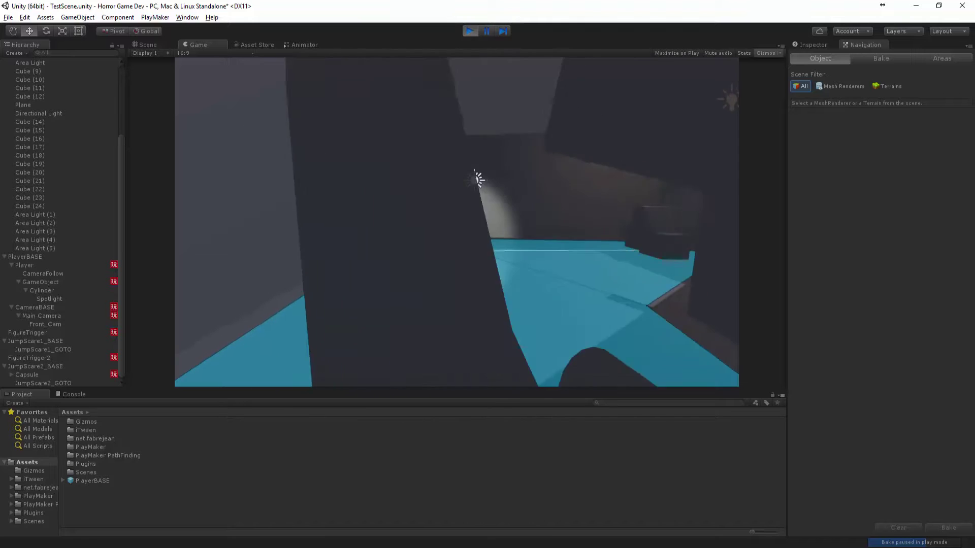
key("ctrl+s")
key("ctrl+1")
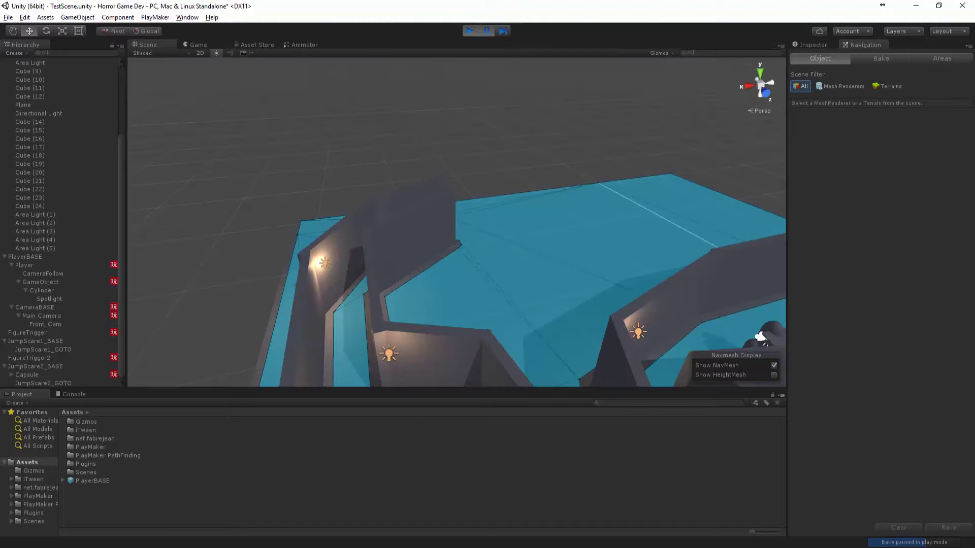
left_click_drag(686, 203, 629, 337, "alt")
key("w")
right_click_drag(630, 336, 657, 330)
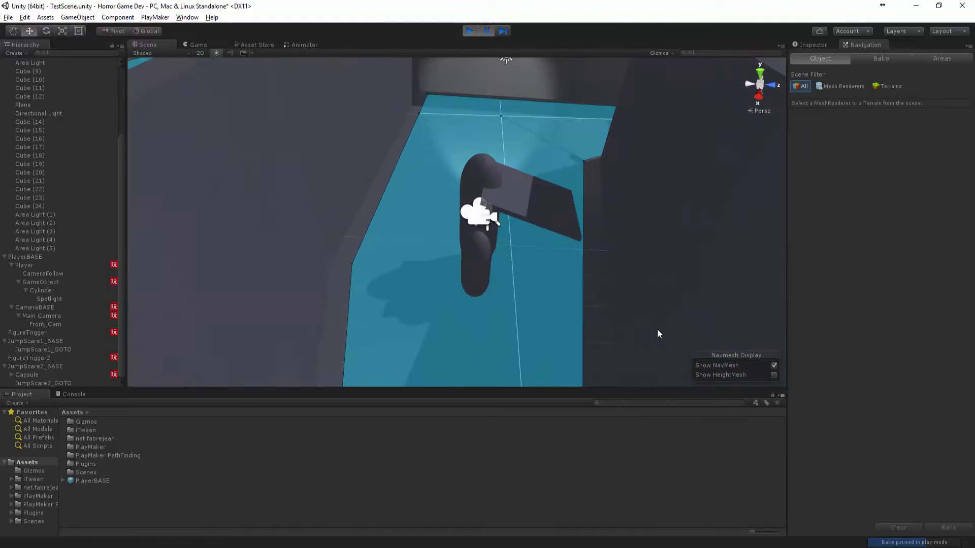
Step: Rotate and reposition the Cube attached to JumpScare2_BASE's Capsule while the game is running
left_click(528, 208)
key("e")
left_click_drag(517, 216, 638, 190)
key("w")
left_click_drag(525, 203, 483, 273, "alt")
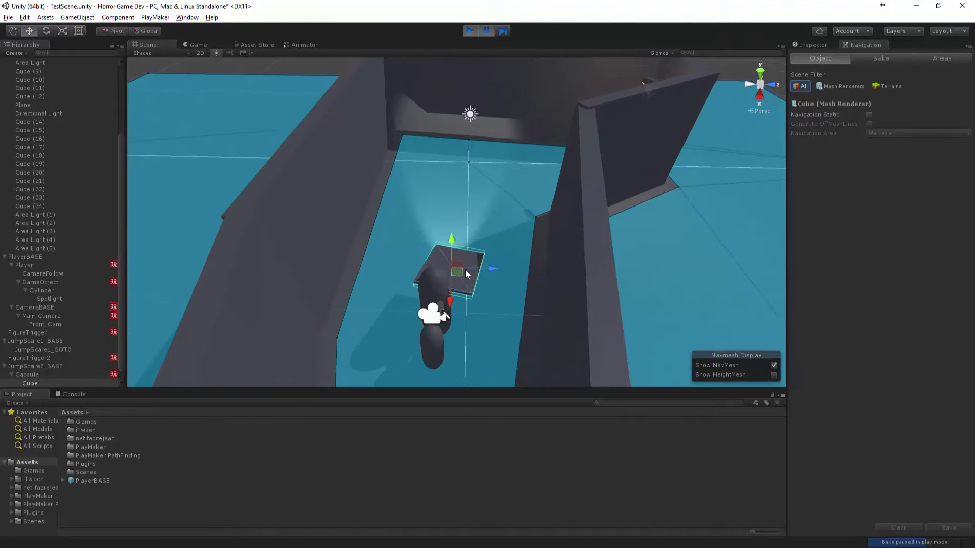
Step: Copy the Cube's Transform component, stop play mode, and paste the copied values onto the Cube
left_click(815, 46)
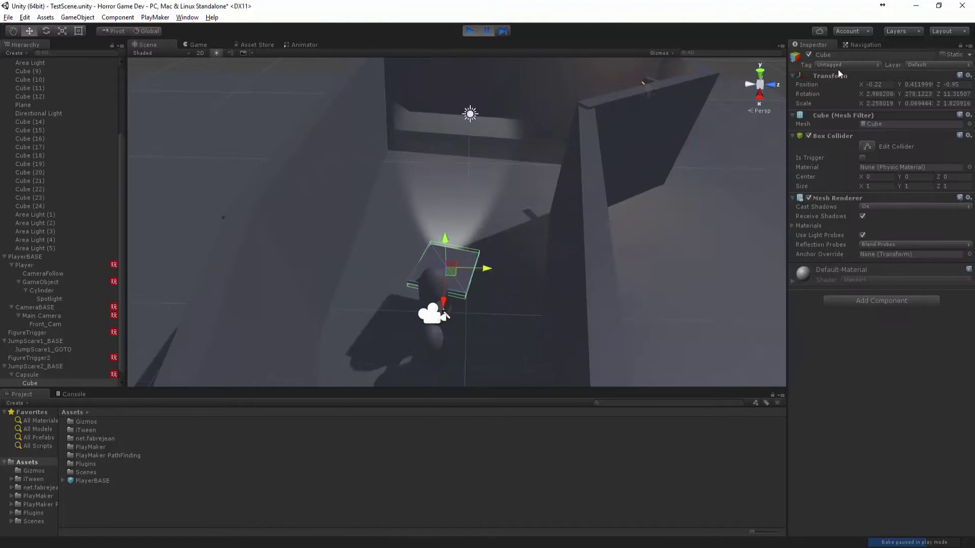
right_click(834, 78)
left_click(851, 127)
left_click(469, 31)
right_click(814, 75)
left_click(858, 143)
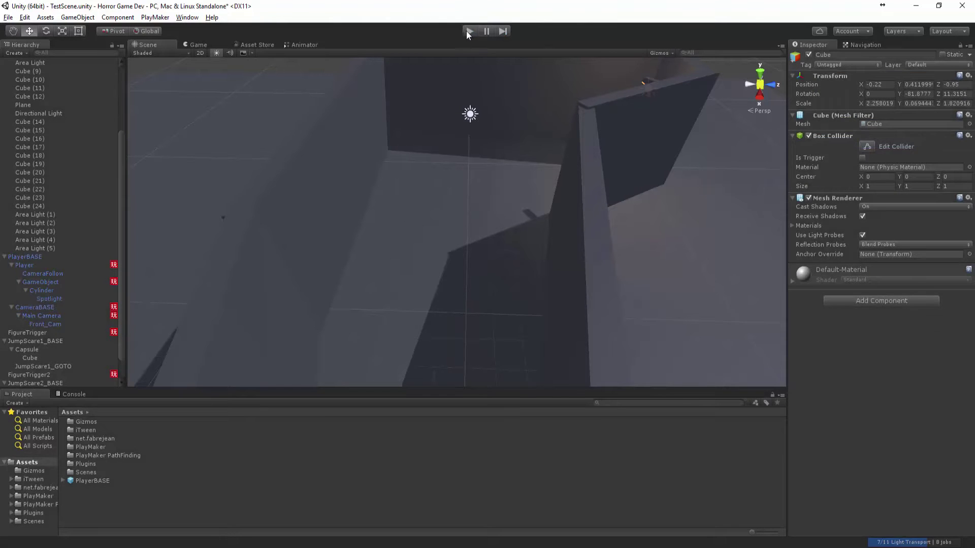
Step: Play-test walking down the corridor to check the adjusted Cube on the chasing Capsule, then stop the game
left_click(470, 32)
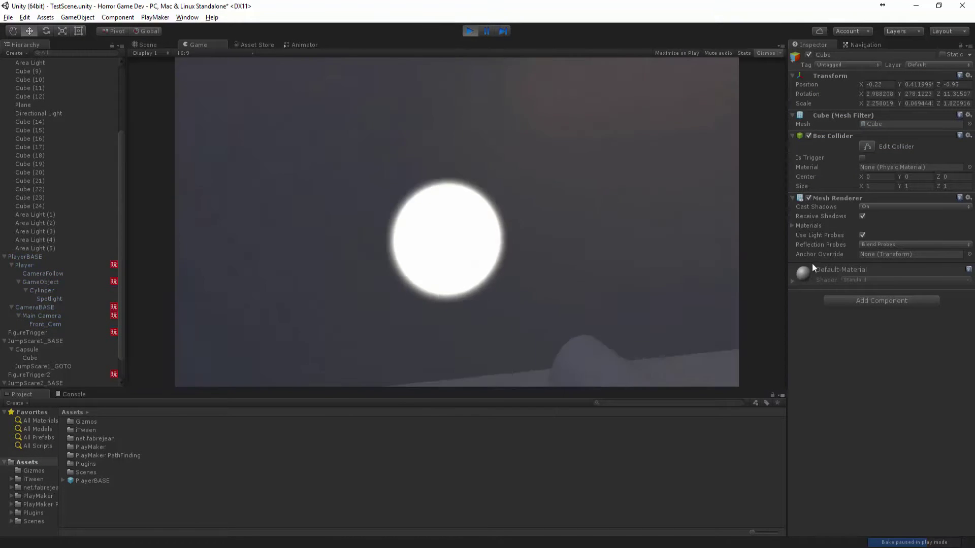
key("w")
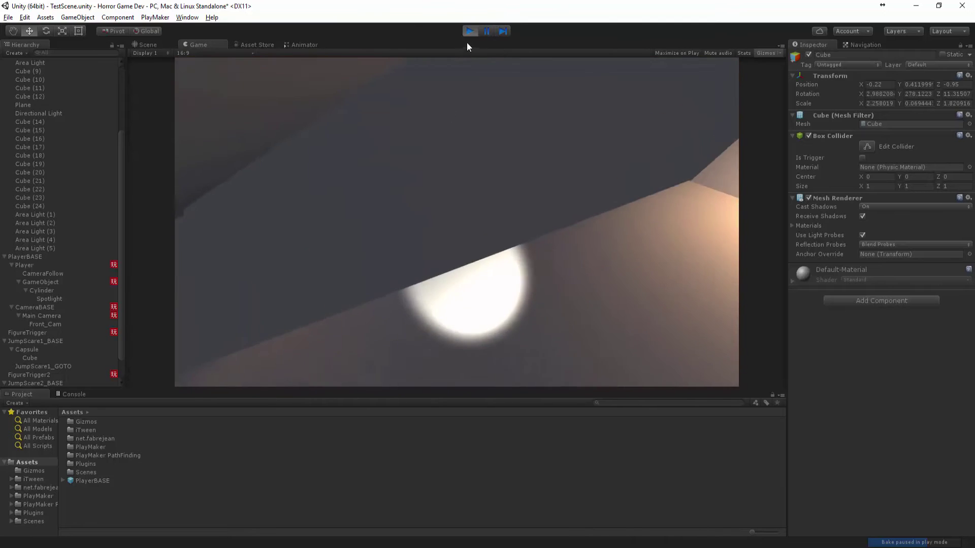
left_click(470, 31)
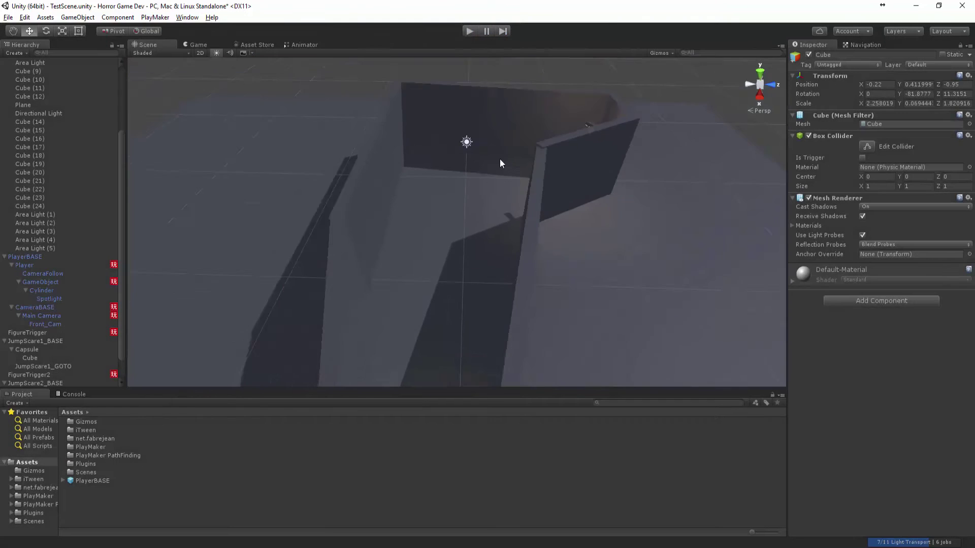
Step: Bring the elevated jump scare figure into view and select the Capsule under JumpScare1_BASE
right_click_drag(464, 141, 389, 121)
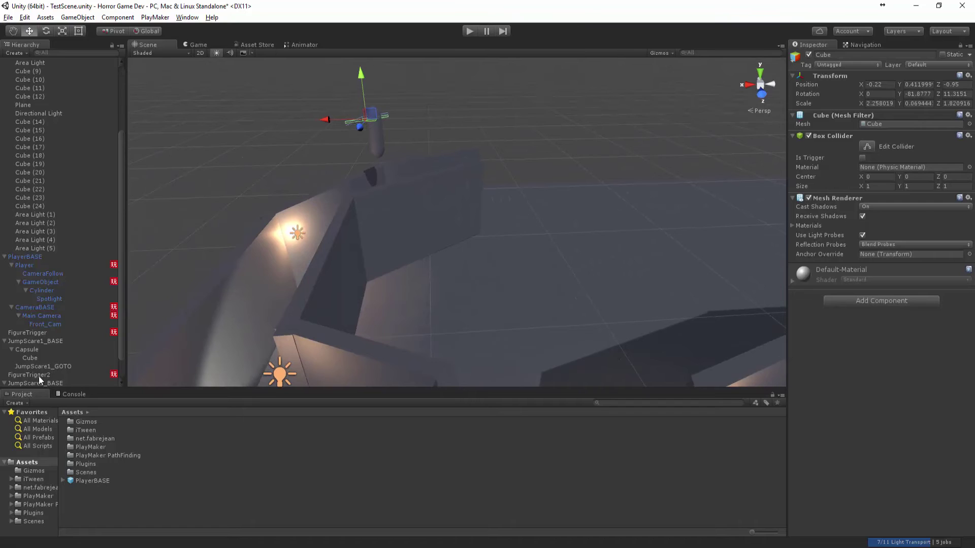
scroll(40, 370, "down", 2)
left_click(25, 324)
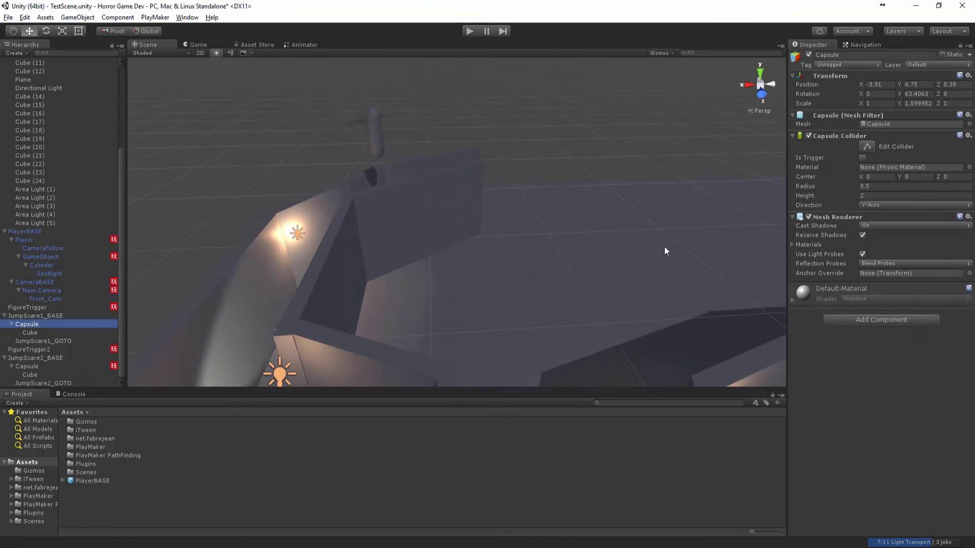